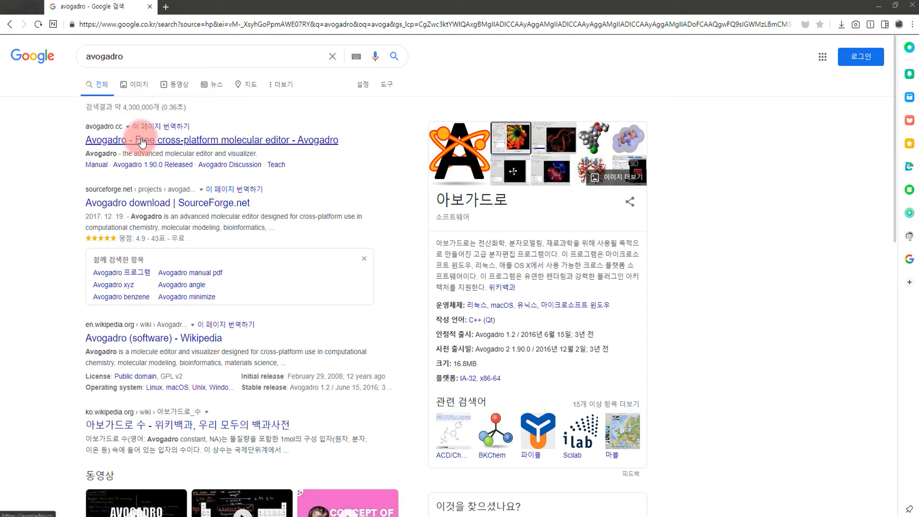
# - Open the Avogadro website from the search results and go to its download
pyautogui.click(142, 140)
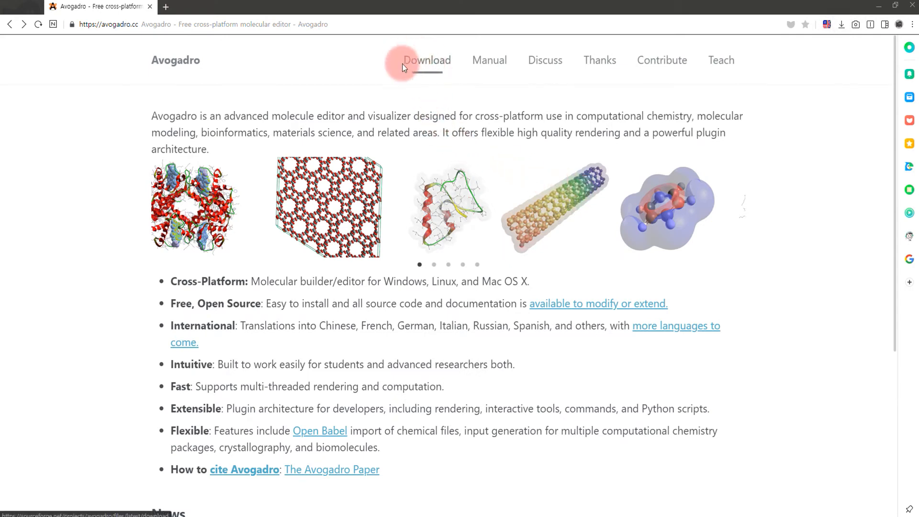
pyautogui.click(435, 61)
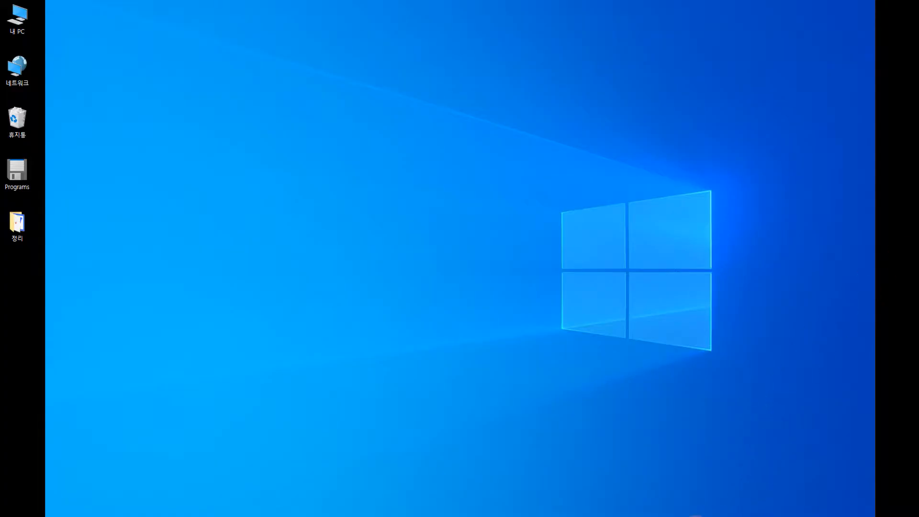
# - Switch to Avogadro and set the view's background colour to the basic green with RGB 0, 170, 0
pyautogui.click(697, 498)
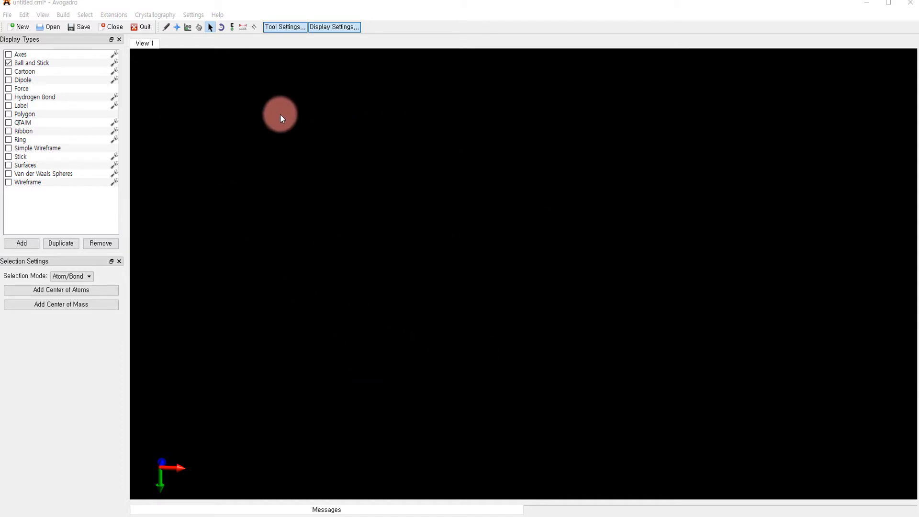
pyautogui.click(44, 14)
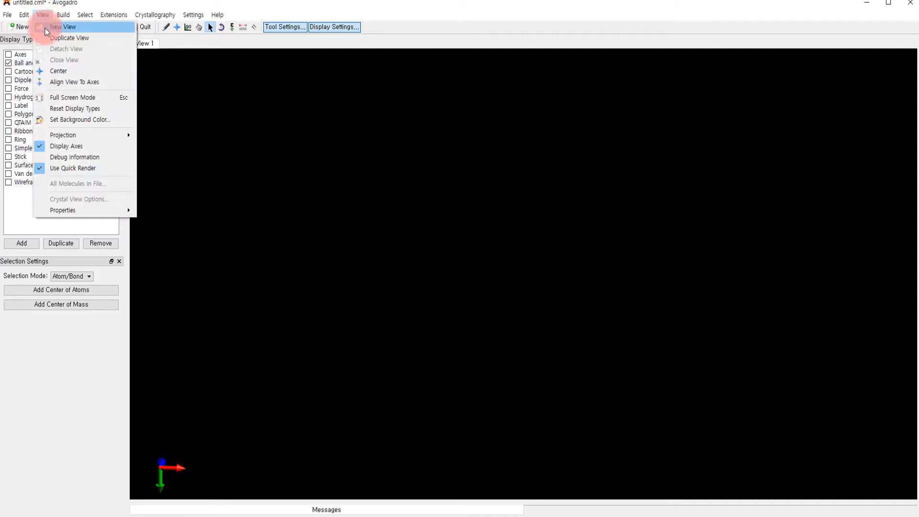
pyautogui.click(85, 120)
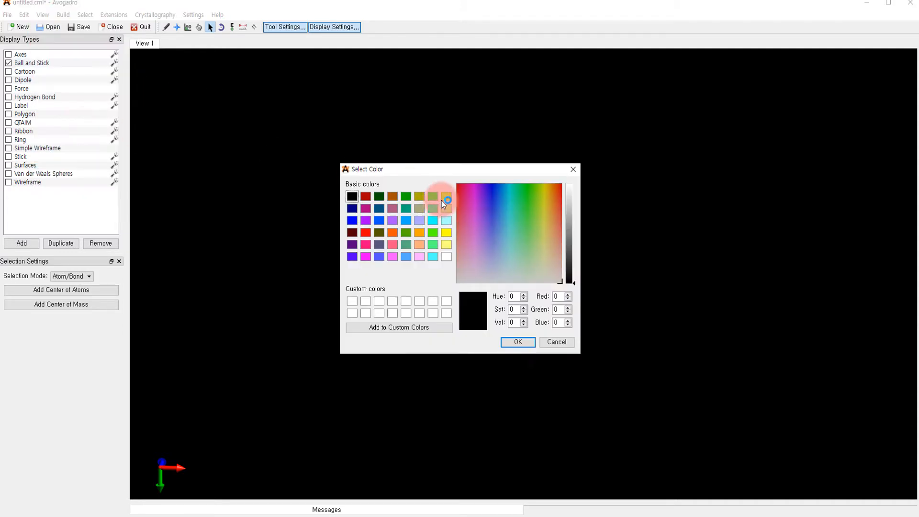
pyautogui.click(404, 196)
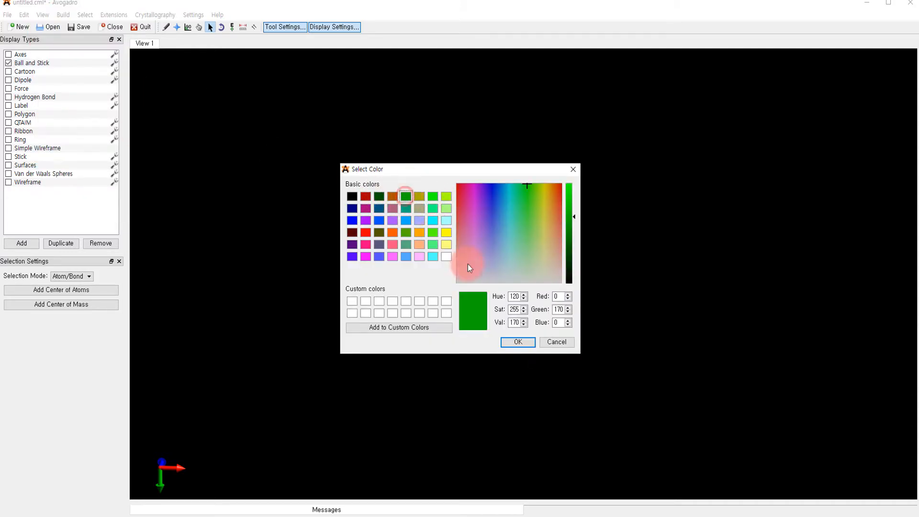
pyautogui.click(517, 342)
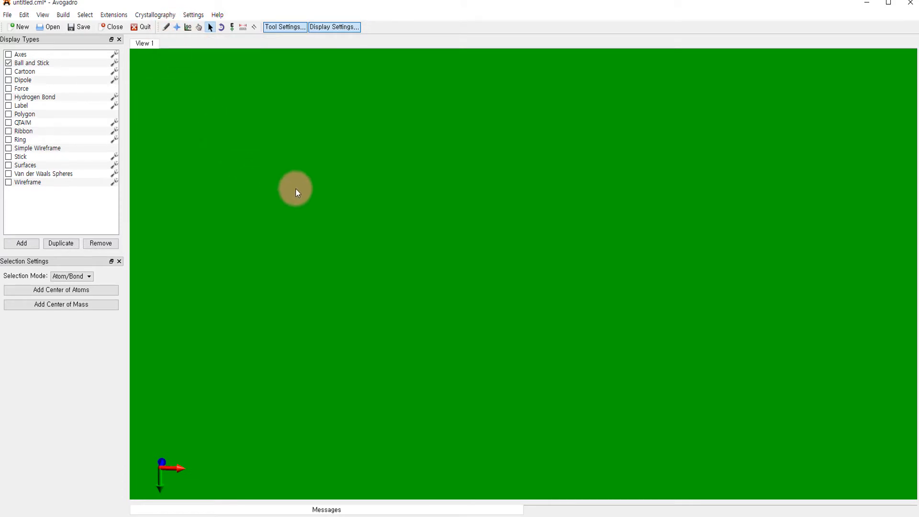
pyautogui.click(171, 29)
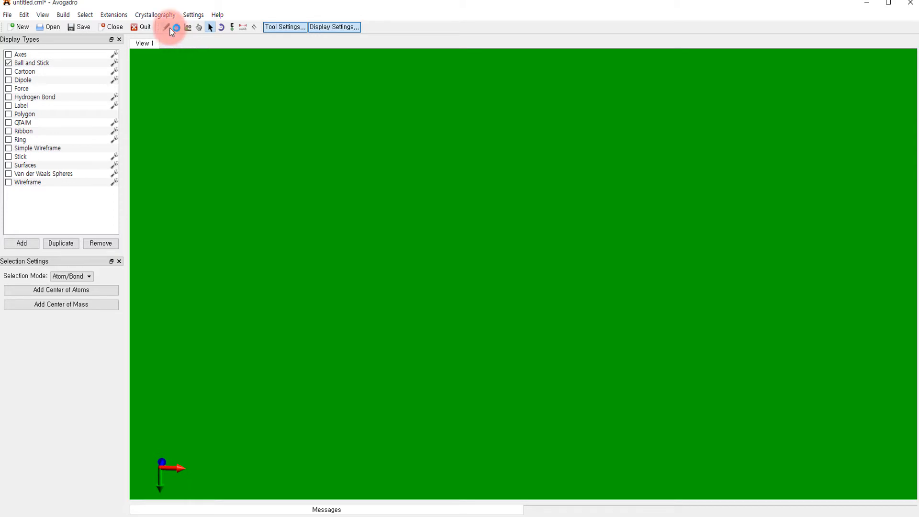
pyautogui.click(222, 28)
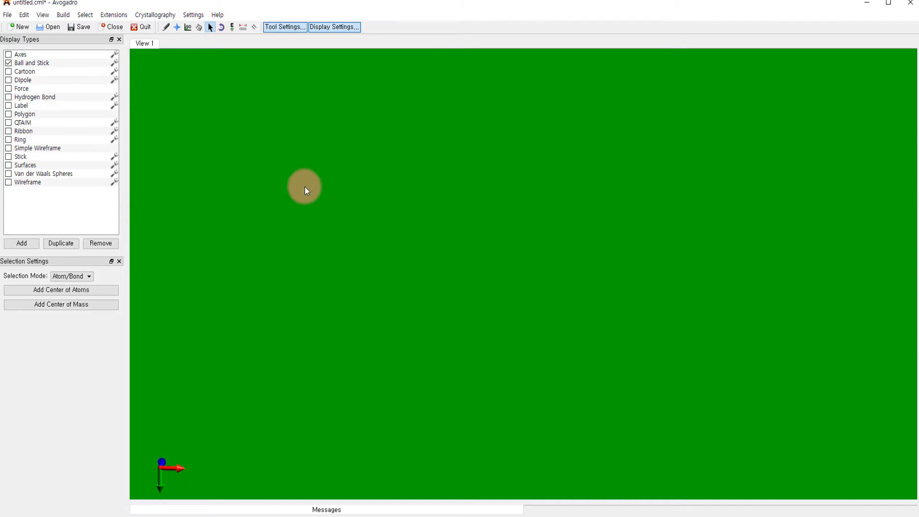
# - Draw a single-bonded three-carbon chain with automatically adjusted hydrogens and start auto-optimizing its geometry
pyautogui.click(166, 26)
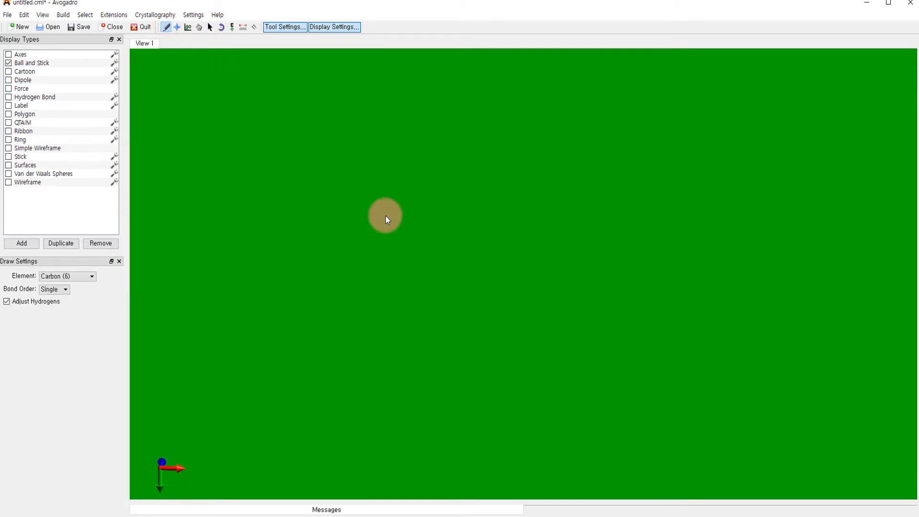
pyautogui.click(327, 223)
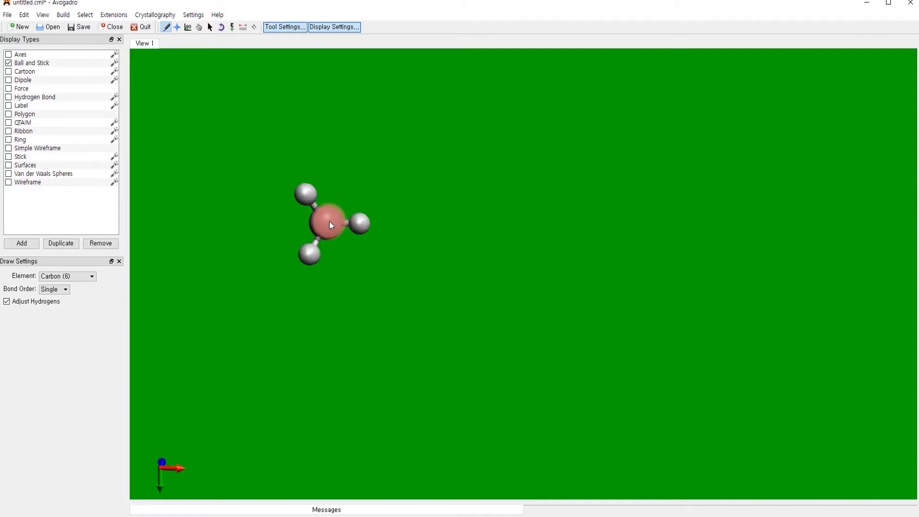
pyautogui.moveTo(359, 235); pyautogui.dragTo(427, 219)
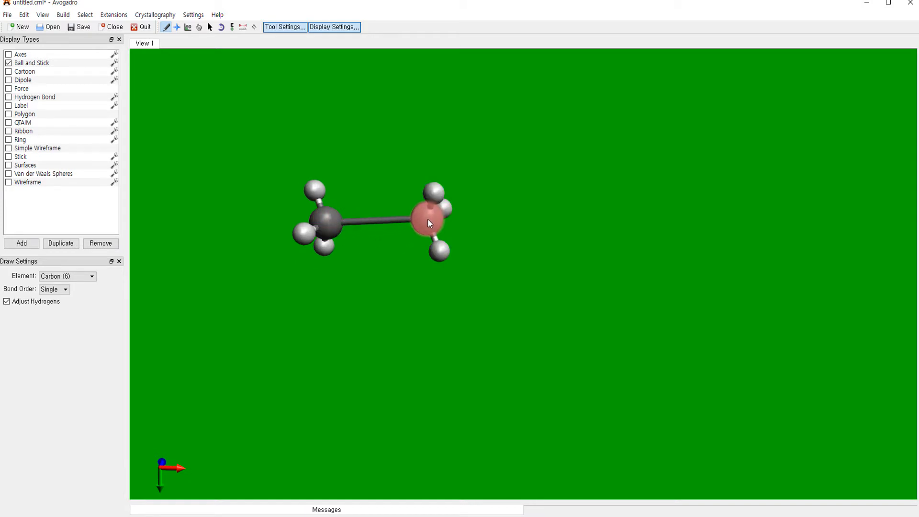
pyautogui.moveTo(475, 217); pyautogui.dragTo(542, 216)
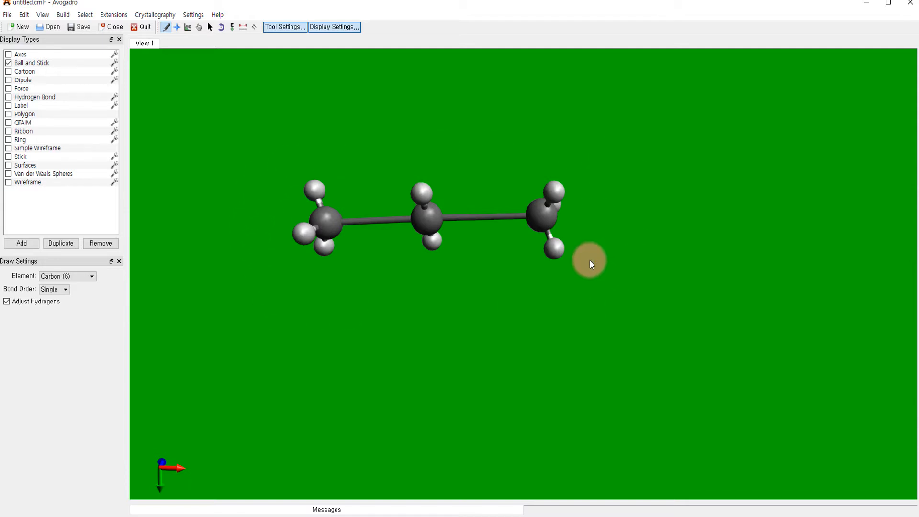
pyautogui.click(233, 27)
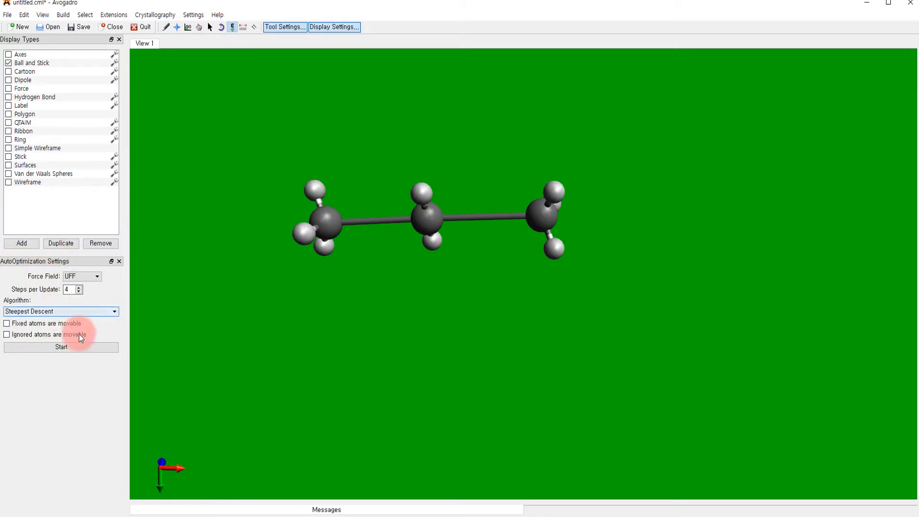
pyautogui.click(61, 348)
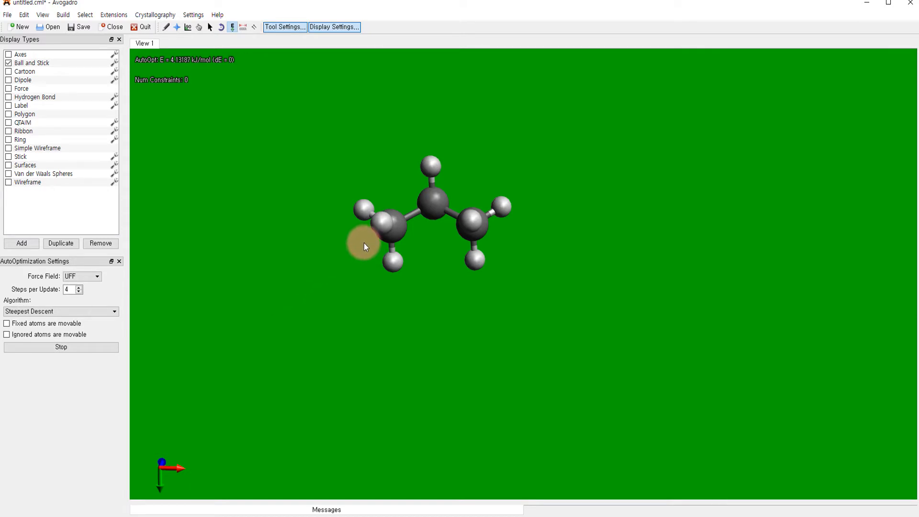
# - Rotate the three-carbon molecule with the Navigate tool to examine its optimized shape from several sides
pyautogui.click(178, 27)
pyautogui.click(432, 205)
pyautogui.click(400, 228)
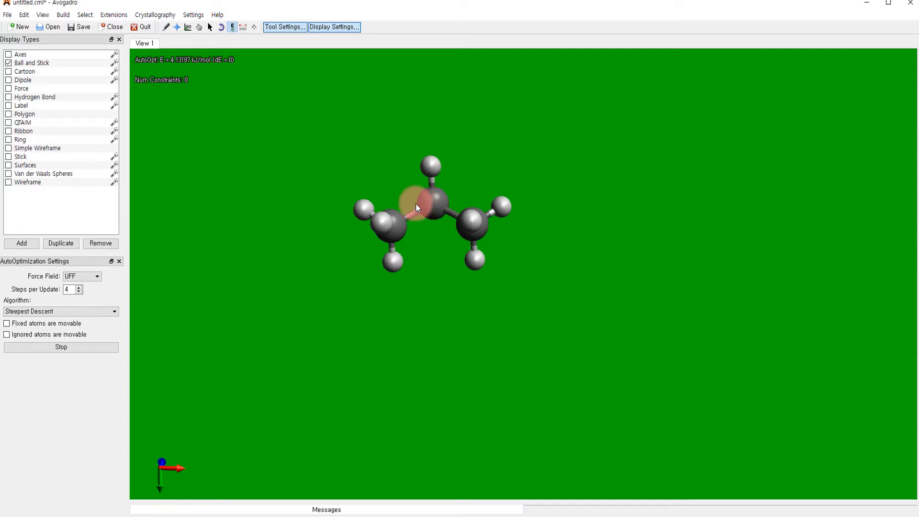
pyautogui.click(434, 203)
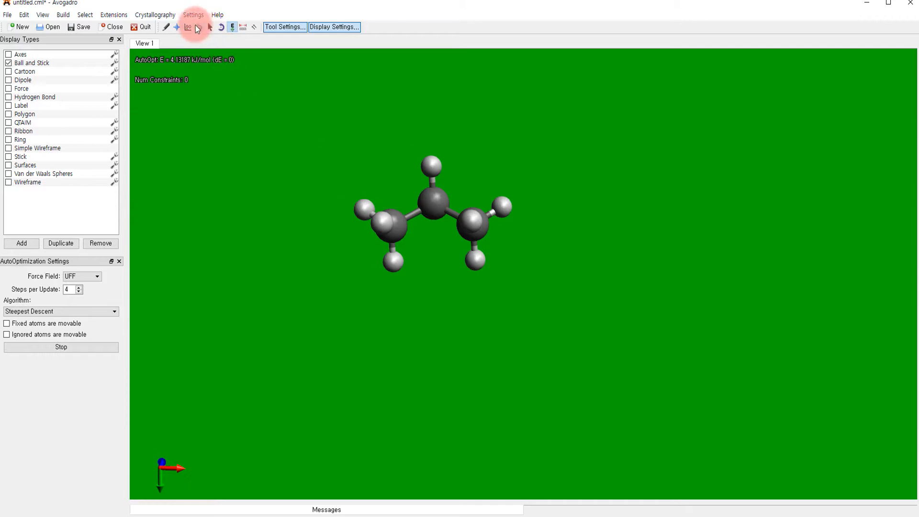
pyautogui.click(177, 26)
pyautogui.moveTo(435, 199); pyautogui.dragTo(236, 195)
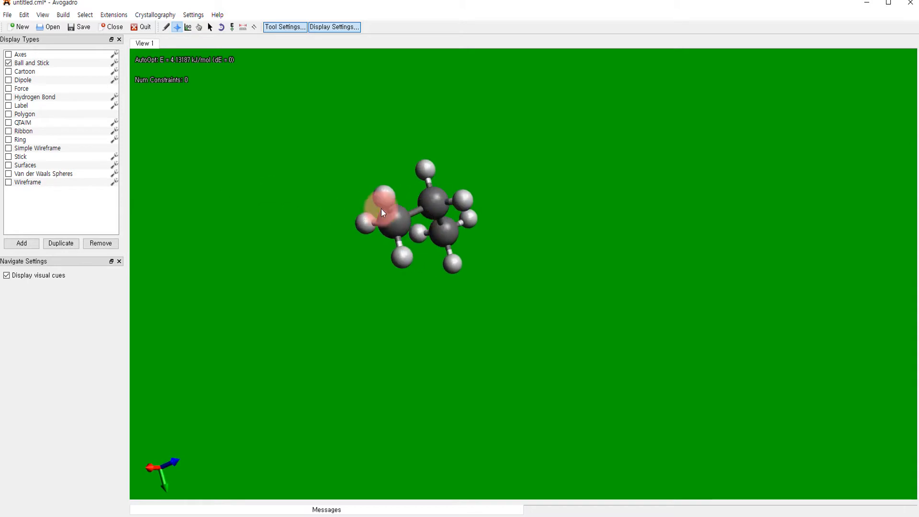
pyautogui.moveTo(383, 196); pyautogui.dragTo(290, 194)
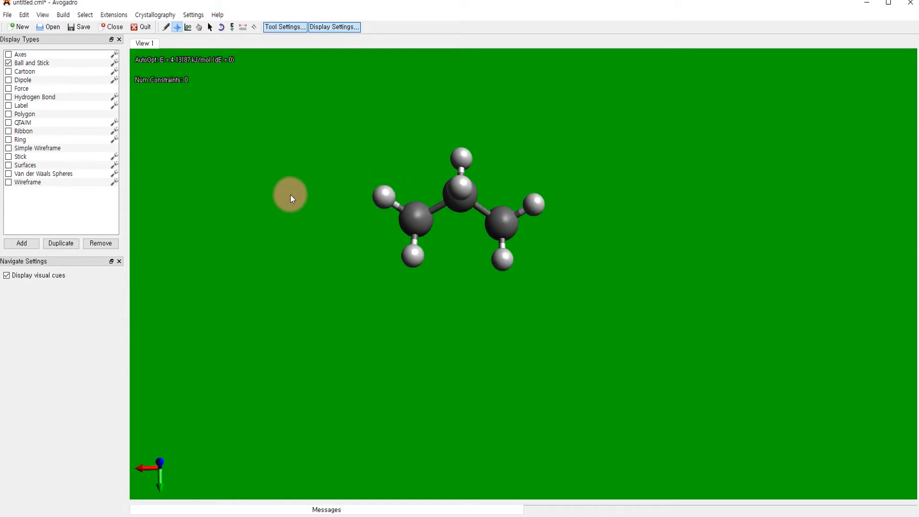
# - Start automatic rotation of the molecule with the AutoRotate tool and vary its x, y and z rotation settings
pyautogui.click(222, 28)
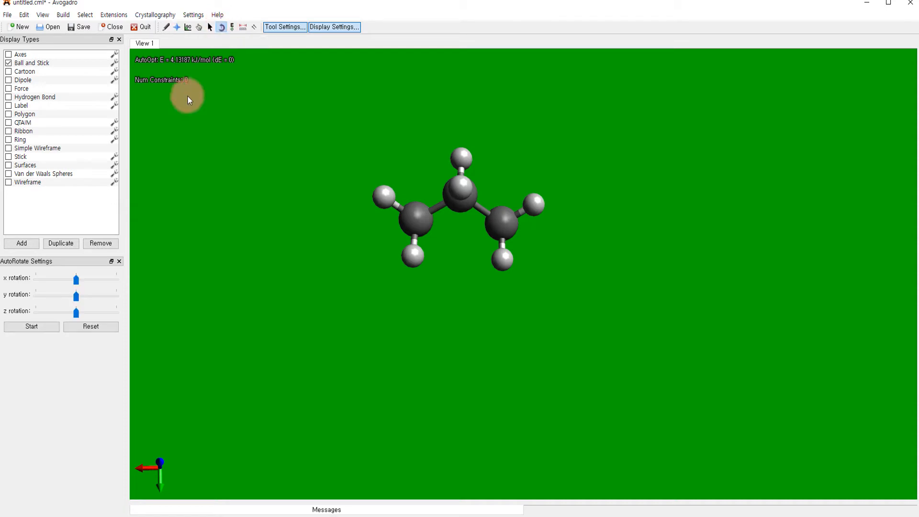
pyautogui.moveTo(77, 283)
pyautogui.mouseDown()
pyautogui.moveTo(41, 285)
pyautogui.moveTo(67, 283)
pyautogui.mouseUp()
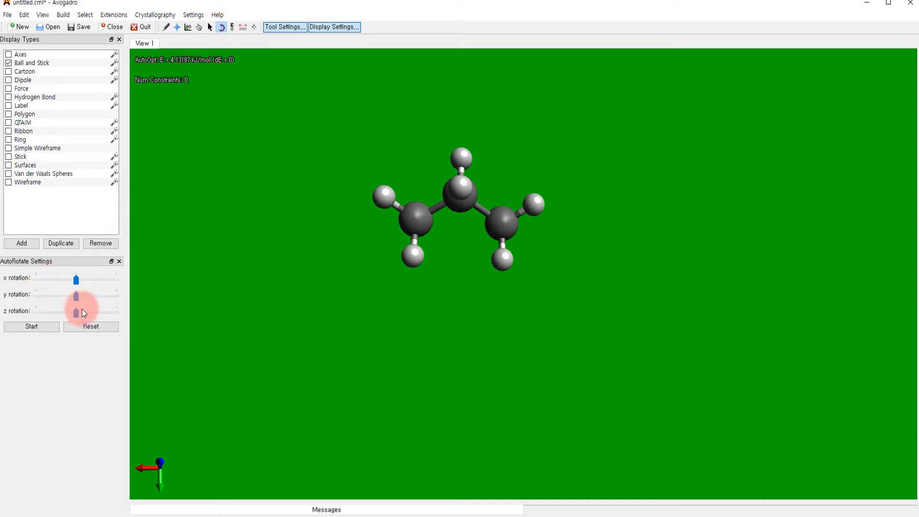
pyautogui.moveTo(84, 286)
pyautogui.mouseDown()
pyautogui.moveTo(76, 279)
pyautogui.moveTo(79, 291)
pyautogui.mouseUp()
pyautogui.click(45, 328)
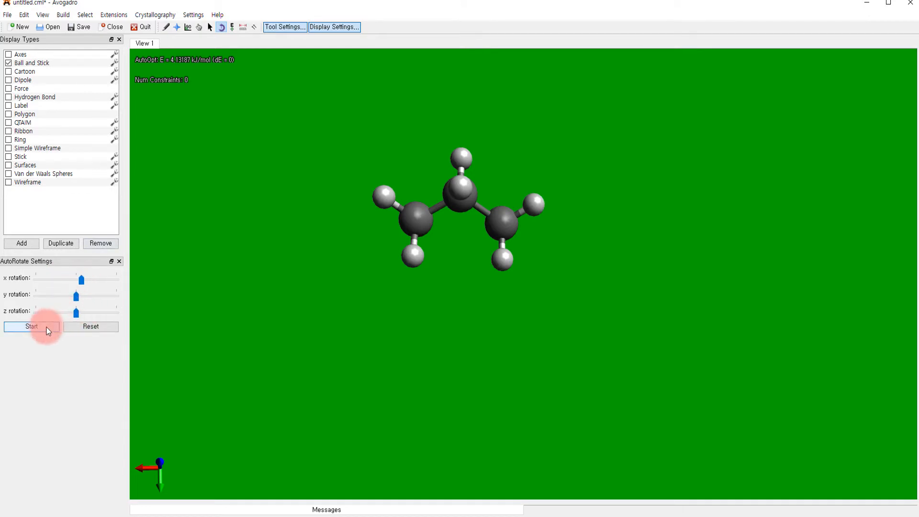
pyautogui.click(86, 329)
pyautogui.moveTo(72, 286)
pyautogui.mouseDown()
pyautogui.moveTo(76, 279)
pyautogui.moveTo(66, 280)
pyautogui.mouseUp()
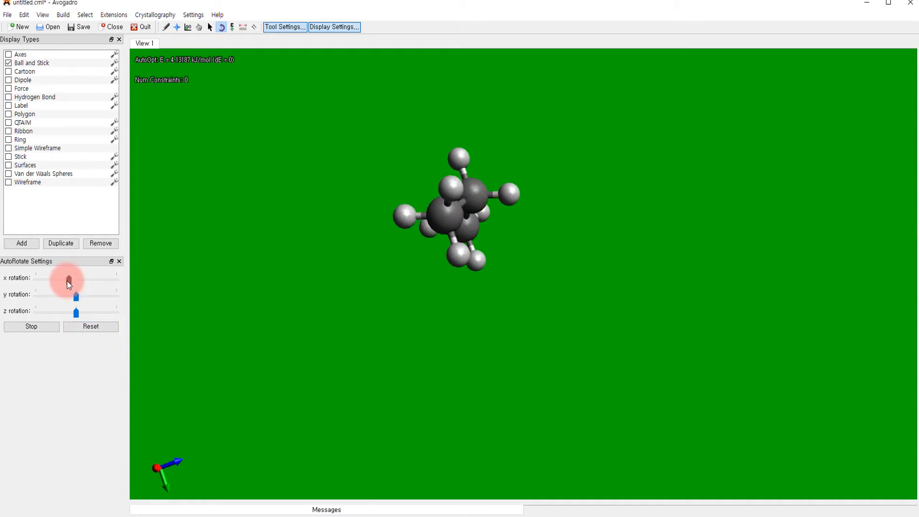
pyautogui.moveTo(67, 281); pyautogui.dragTo(86, 299)
pyautogui.moveTo(86, 300)
pyautogui.mouseDown()
pyautogui.moveTo(62, 299)
pyautogui.moveTo(76, 299)
pyautogui.moveTo(85, 312)
pyautogui.moveTo(67, 312)
pyautogui.moveTo(74, 312)
pyautogui.mouseUp()
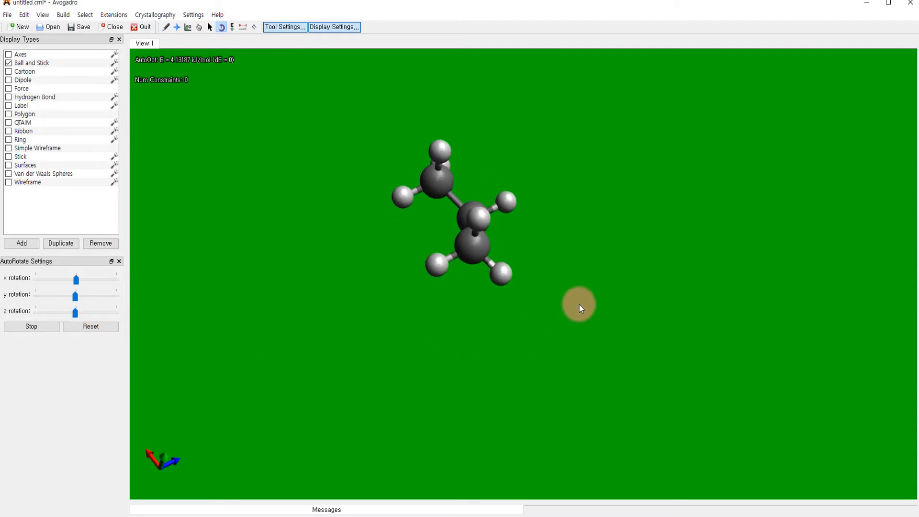
# - Steer the molecule's automatic rotation directly in the 3D view, sideways in both directions and vertically
pyautogui.click(558, 263)
pyautogui.moveTo(559, 263); pyautogui.dragTo(667, 264)
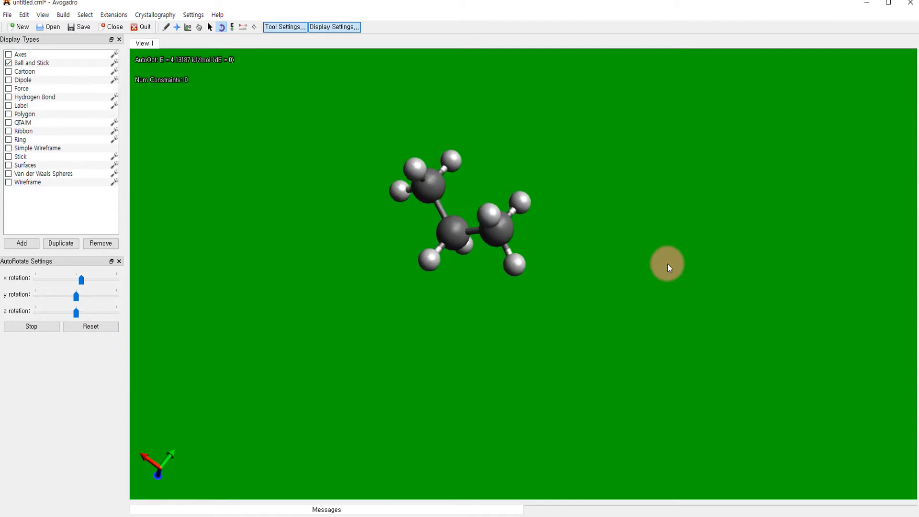
pyautogui.moveTo(667, 263); pyautogui.dragTo(579, 265)
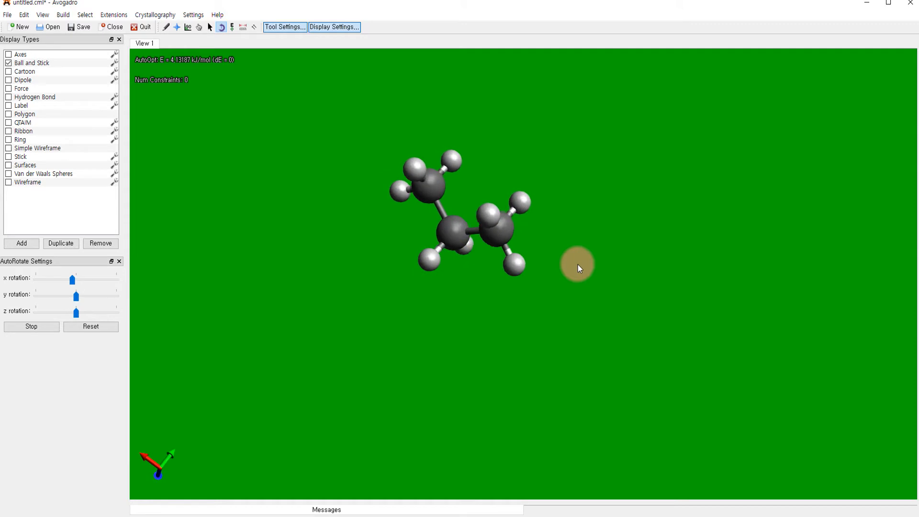
pyautogui.moveTo(577, 264)
pyautogui.mouseDown()
pyautogui.moveTo(575, 173)
pyautogui.moveTo(576, 286)
pyautogui.mouseUp()
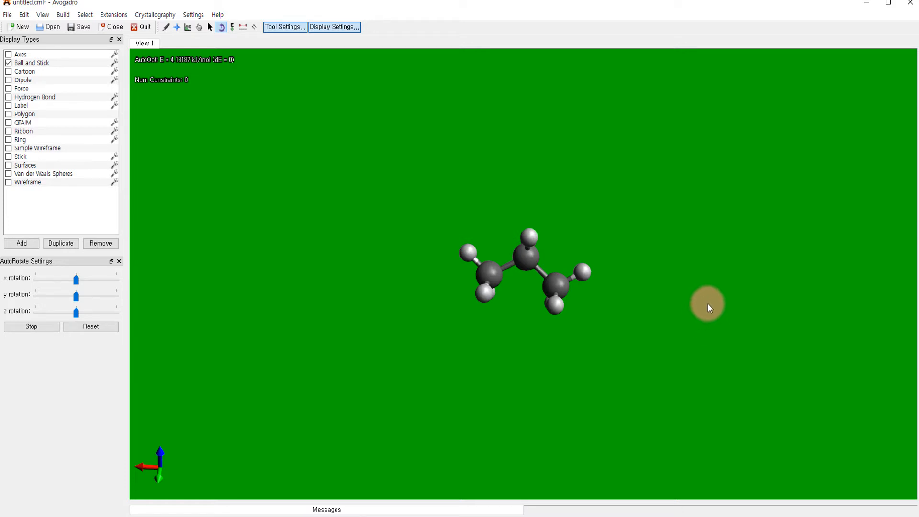
# - Select all atoms and bonds of the three-carbon molecule and delete them
pyautogui.click(210, 27)
pyautogui.moveTo(368, 115); pyautogui.dragTo(650, 391)
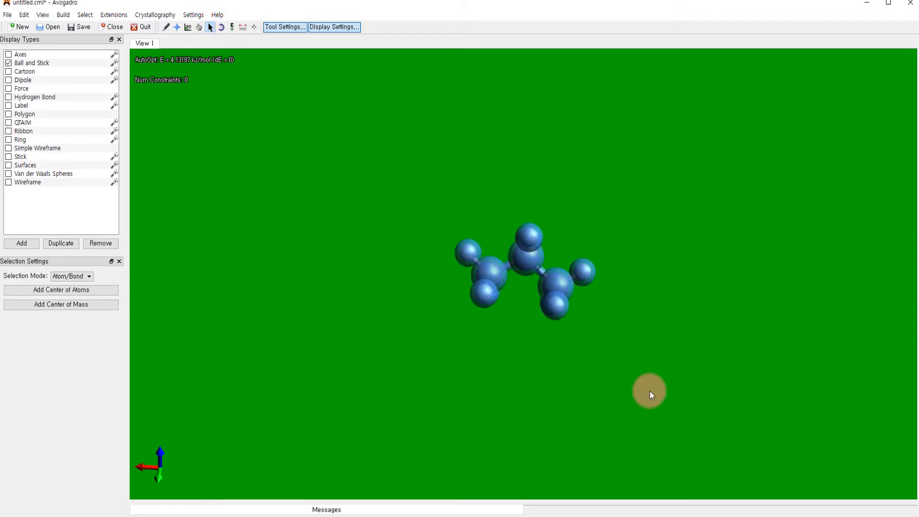
pyautogui.press('Delete')
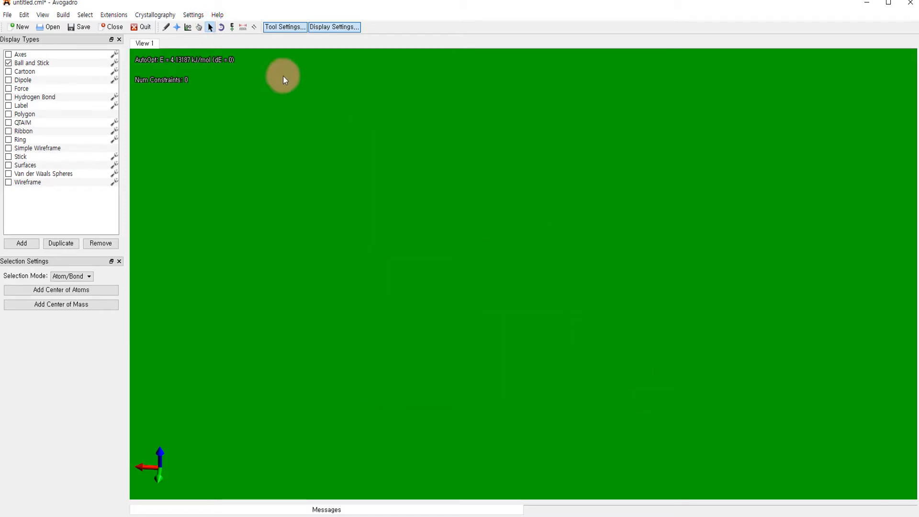
# - Draw a closed six-carbon ring with single bonds and automatically adjusted hydrogens
pyautogui.click(166, 27)
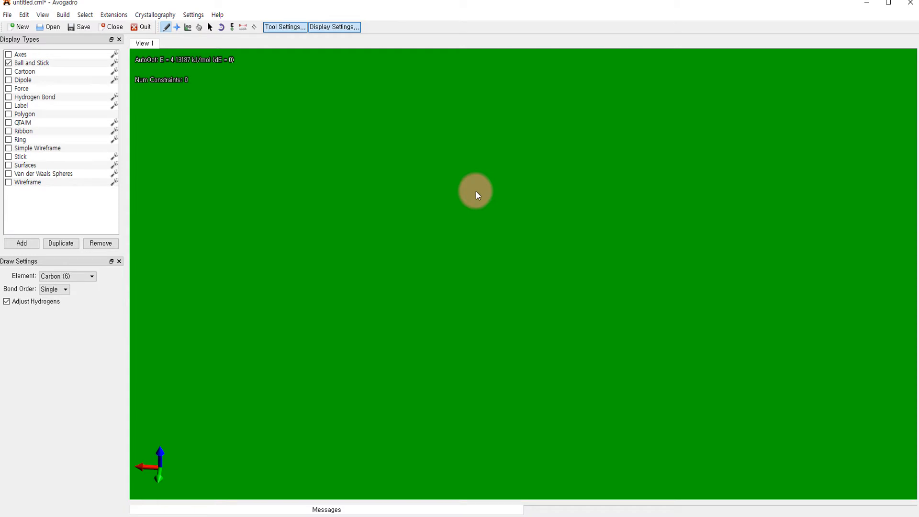
pyautogui.click(484, 169)
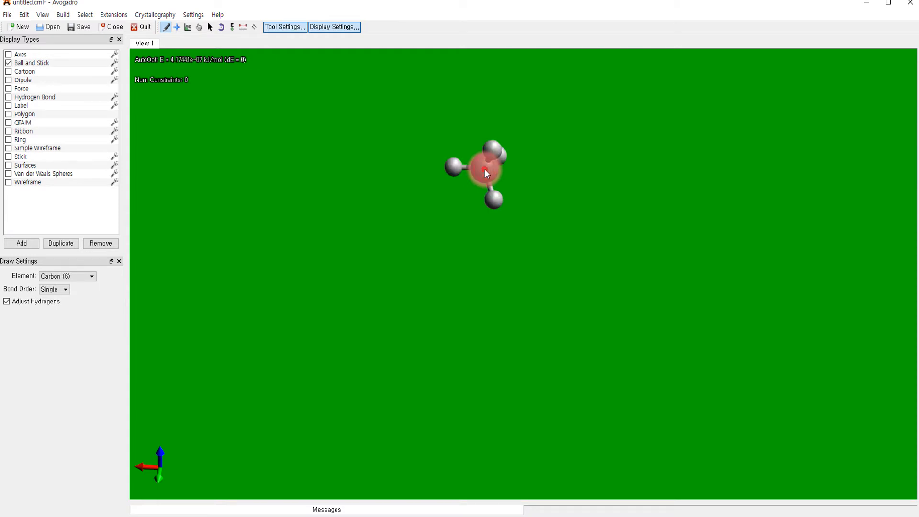
pyautogui.moveTo(485, 185)
pyautogui.mouseDown()
pyautogui.moveTo(453, 232)
pyautogui.moveTo(434, 243)
pyautogui.moveTo(441, 240)
pyautogui.moveTo(437, 343)
pyautogui.mouseUp()
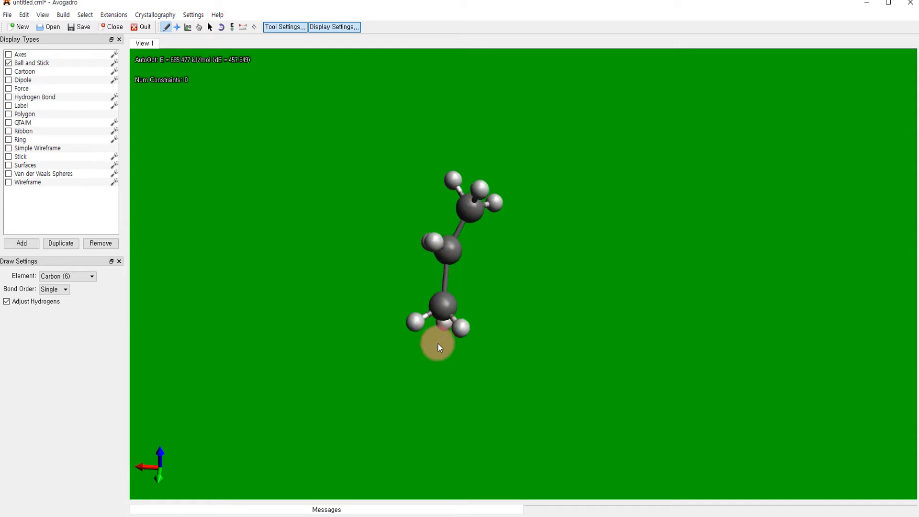
pyautogui.moveTo(443, 306)
pyautogui.mouseDown()
pyautogui.moveTo(541, 348)
pyautogui.moveTo(602, 264)
pyautogui.moveTo(567, 266)
pyautogui.moveTo(560, 202)
pyautogui.moveTo(560, 272)
pyautogui.moveTo(561, 179)
pyautogui.moveTo(558, 210)
pyautogui.moveTo(509, 213)
pyautogui.moveTo(555, 215)
pyautogui.moveTo(559, 258)
pyautogui.moveTo(562, 183)
pyautogui.moveTo(558, 205)
pyautogui.moveTo(471, 215)
pyautogui.mouseUp()
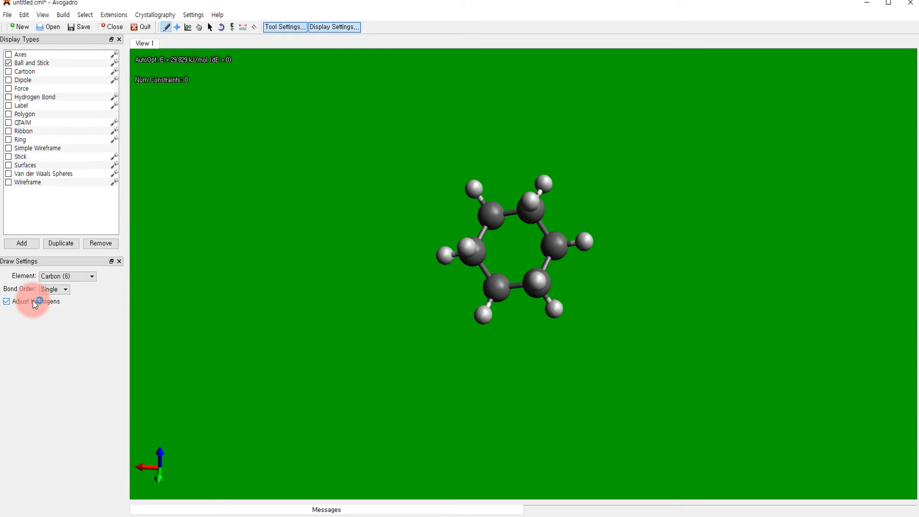
# - Rotate the six-carbon ring to an oblique view and zoom in to examine its conformation
pyautogui.click(177, 27)
pyautogui.moveTo(559, 358)
pyautogui.mouseDown()
pyautogui.moveTo(555, 371)
pyautogui.moveTo(523, 262)
pyautogui.moveTo(544, 246)
pyautogui.moveTo(507, 232)
pyautogui.moveTo(528, 221)
pyautogui.moveTo(538, 277)
pyautogui.mouseUp()
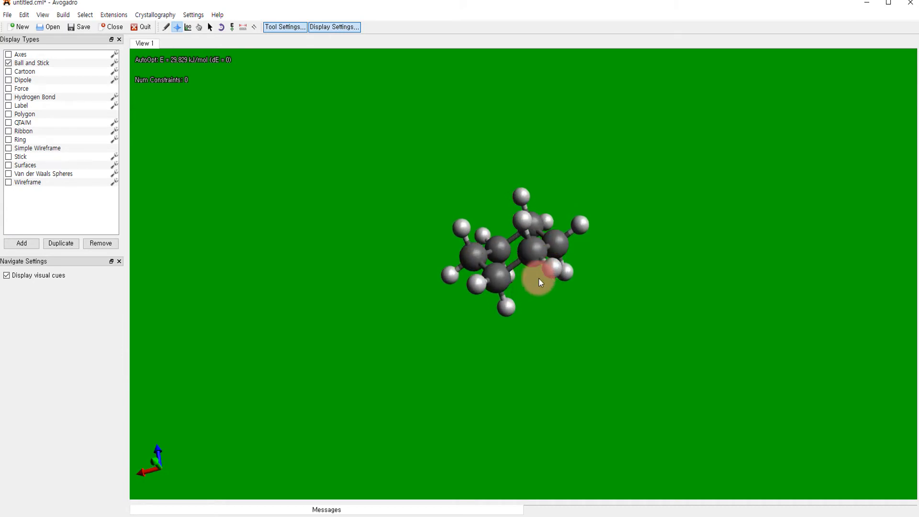
pyautogui.scroll(5, 555, 322)
pyautogui.scroll(2, 596, 359)
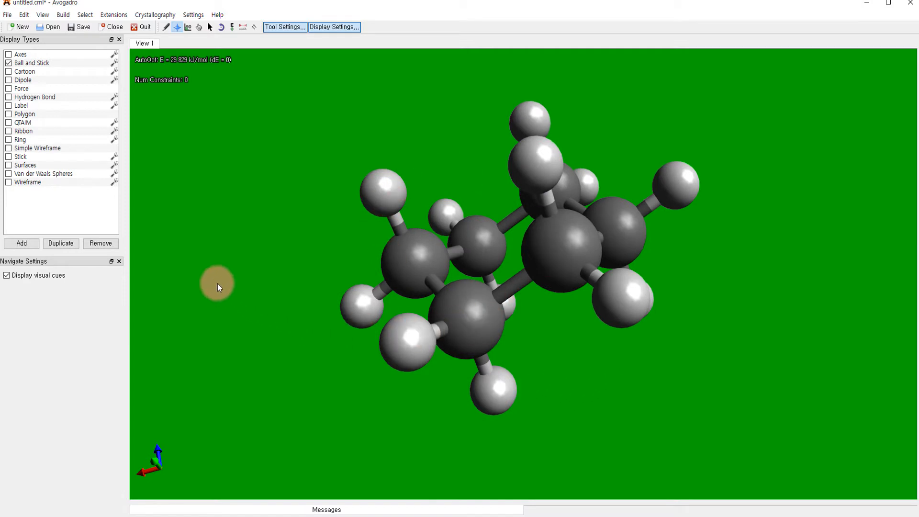
# - Examine the six-carbon ring's conformation from a distance and close up, side-on and face-on
pyautogui.scroll(-4, 535, 340)
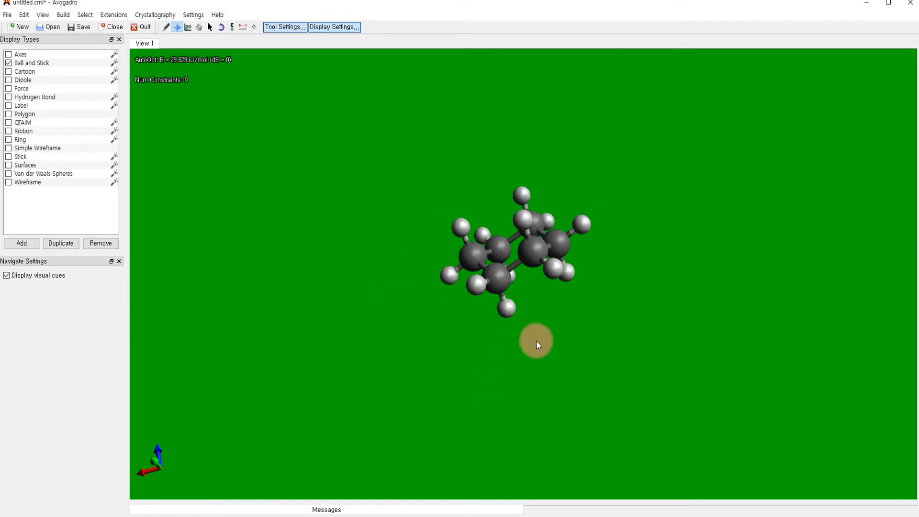
pyautogui.scroll(2, 535, 340)
pyautogui.scroll(2, 535, 330)
pyautogui.click(476, 308)
pyautogui.moveTo(481, 311); pyautogui.dragTo(419, 257)
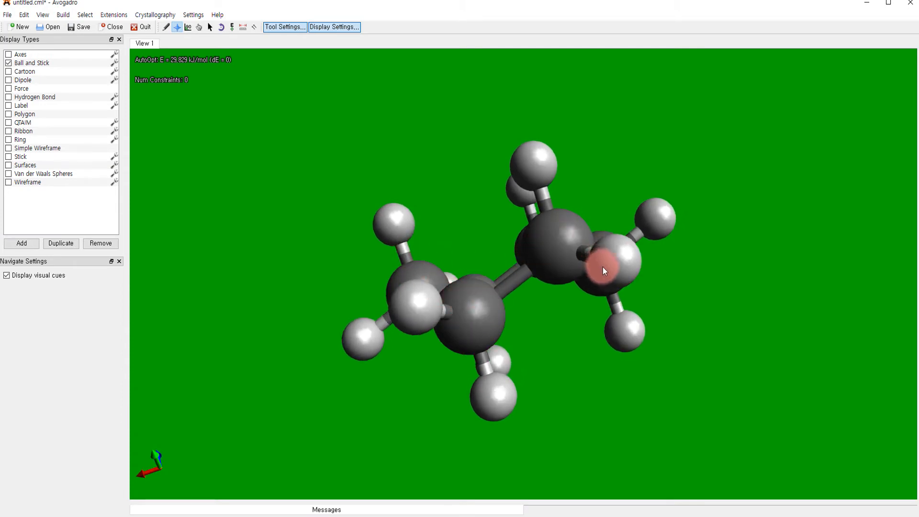
pyautogui.moveTo(461, 212); pyautogui.dragTo(508, 354)
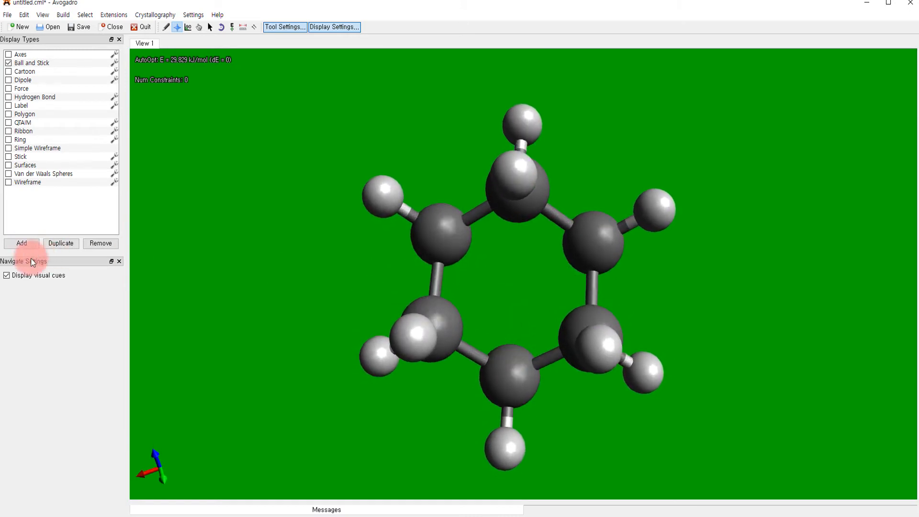
# - Convert three alternating bonds of the six-carbon ring to double bonds, with hydrogens adjusted automatically
pyautogui.click(166, 27)
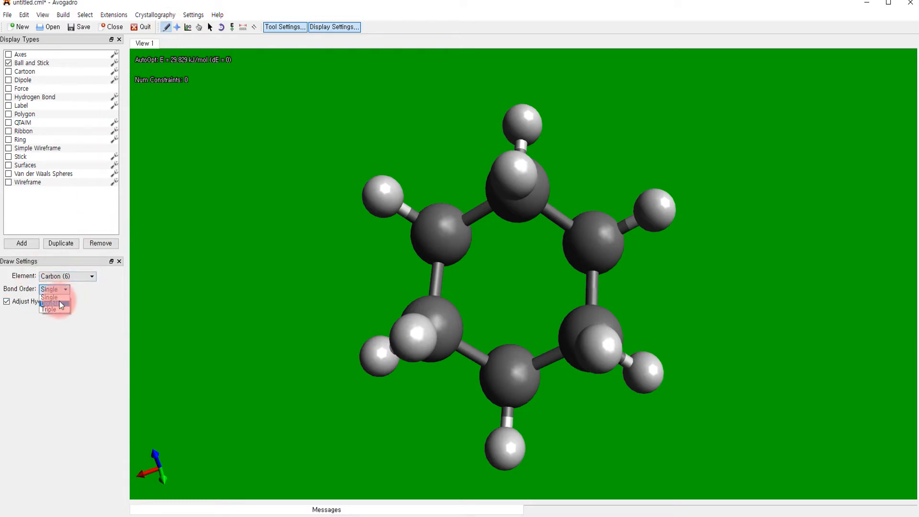
pyautogui.click(58, 304)
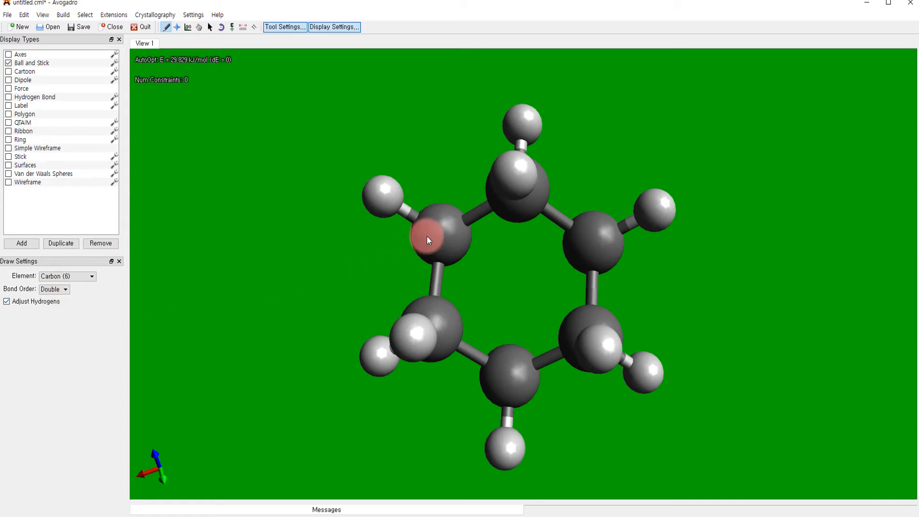
pyautogui.click(480, 214)
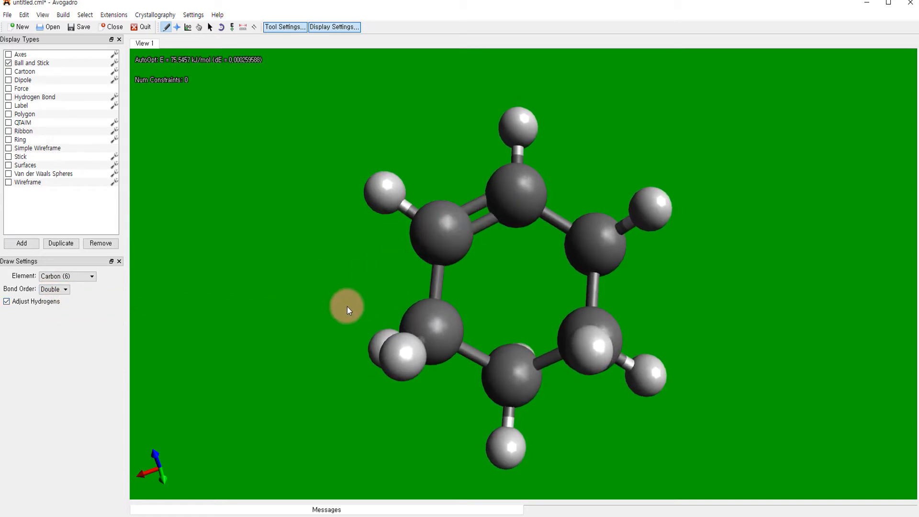
pyautogui.click(476, 354)
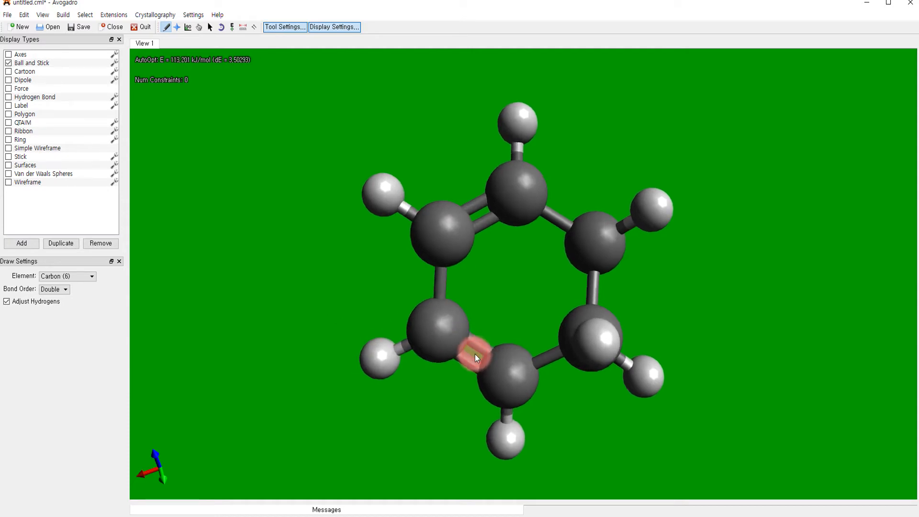
pyautogui.click(593, 288)
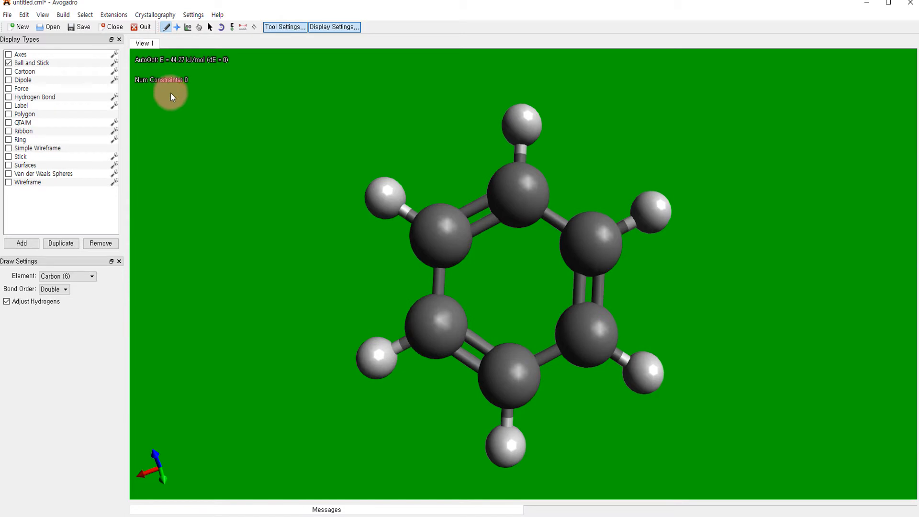
# - Rotate and zoom the ring with alternating double bonds to examine its flat shape
pyautogui.click(177, 27)
pyautogui.moveTo(618, 365)
pyautogui.mouseDown()
pyautogui.moveTo(607, 371)
pyautogui.moveTo(599, 258)
pyautogui.moveTo(631, 383)
pyautogui.moveTo(609, 394)
pyautogui.moveTo(420, 394)
pyautogui.moveTo(608, 406)
pyautogui.mouseUp()
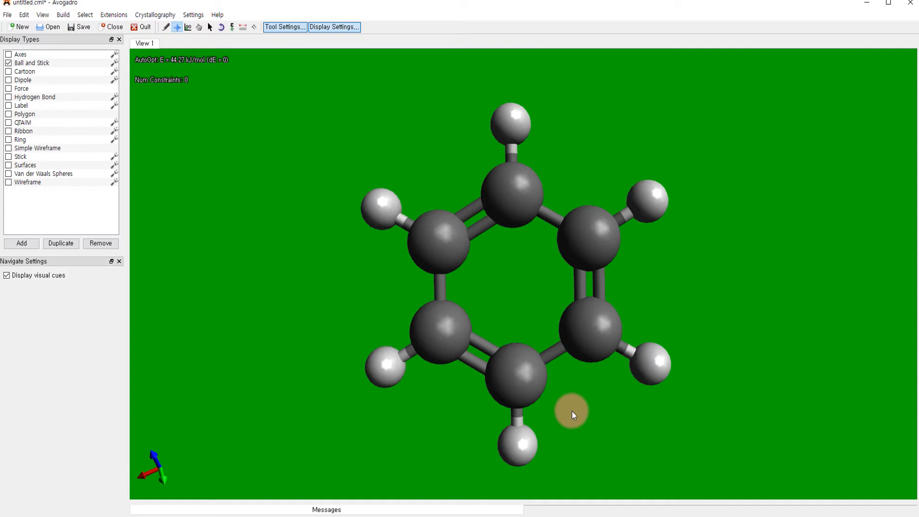
pyautogui.moveTo(573, 415); pyautogui.dragTo(450, 390)
pyautogui.scroll(5, 478, 389)
pyautogui.scroll(-3, 479, 388)
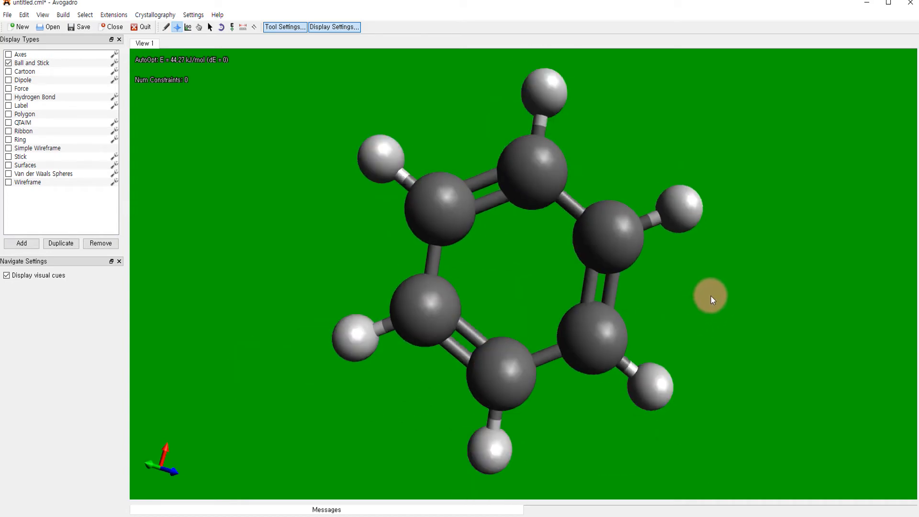
# - Select all atoms and bonds of the ring molecule and delete them
pyautogui.doubleClick(696, 301)
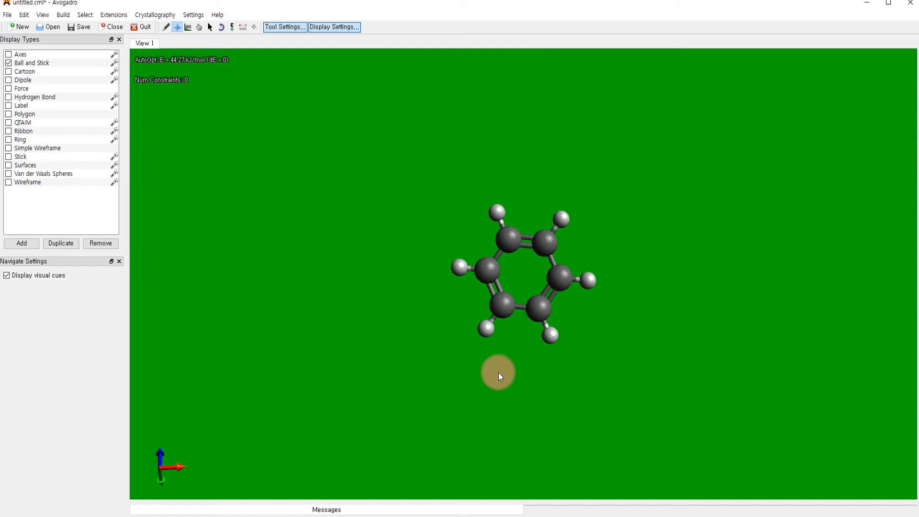
pyautogui.hotkey('ctrl', 'a')
pyautogui.press('Delete')
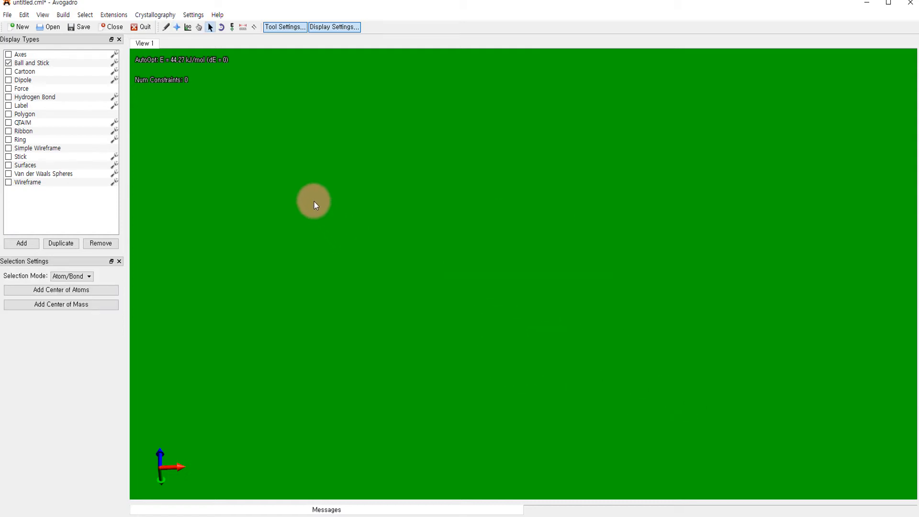
# - Open the DNA/RNA builder and keep DNA as the nucleic acid type
pyautogui.click(64, 15)
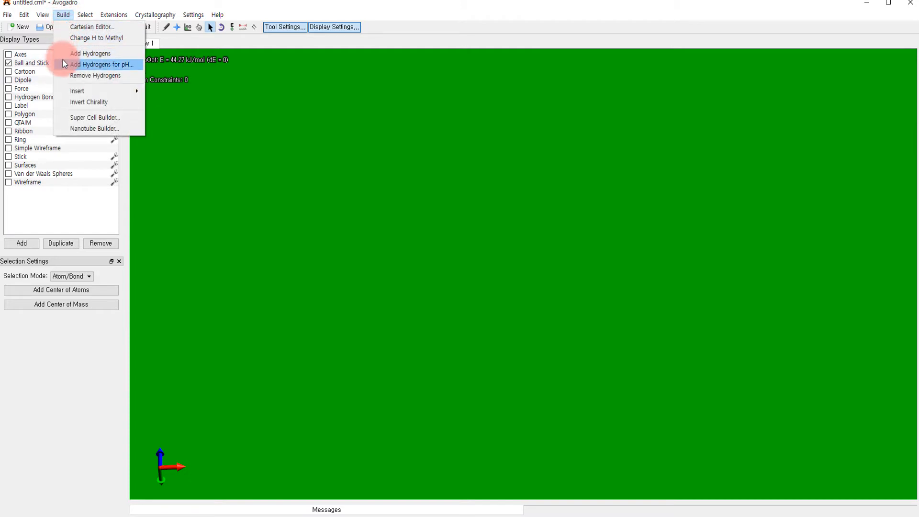
pyautogui.moveTo(77, 92)
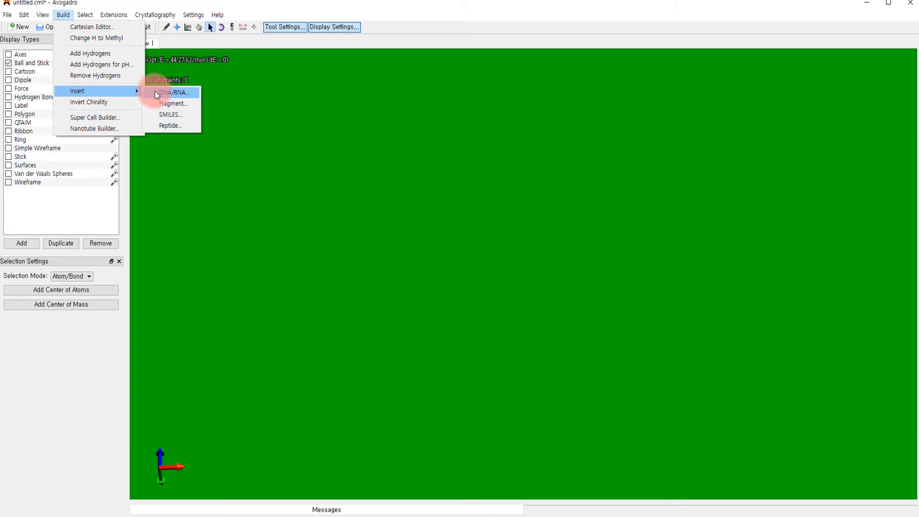
pyautogui.click(171, 92)
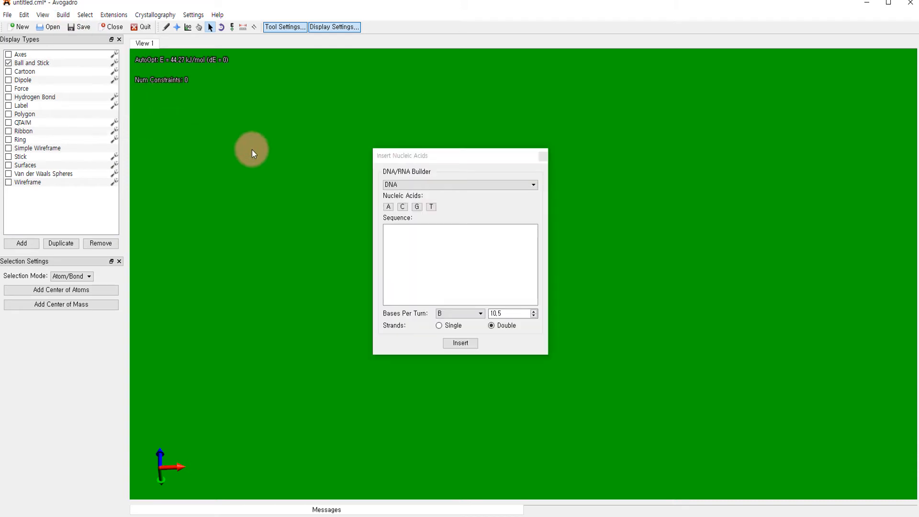
pyautogui.click(489, 186)
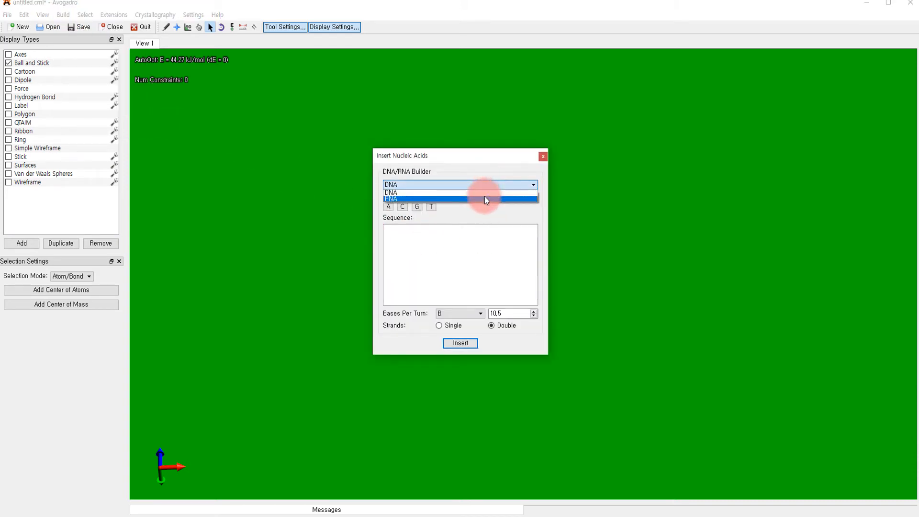
pyautogui.click(480, 158)
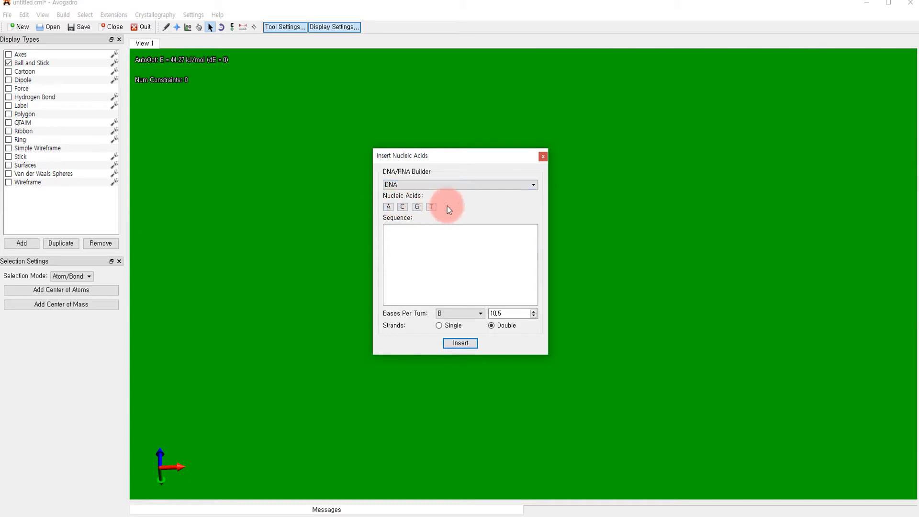
# - Enter the base sequence ACGTTGCA, insert it as double-stranded B DNA, and close the builder
pyautogui.click(388, 207)
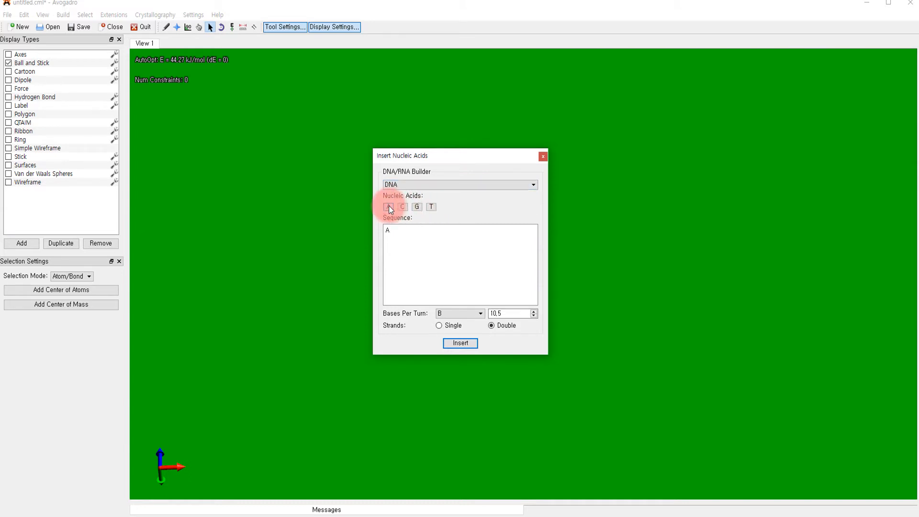
pyautogui.click(403, 208)
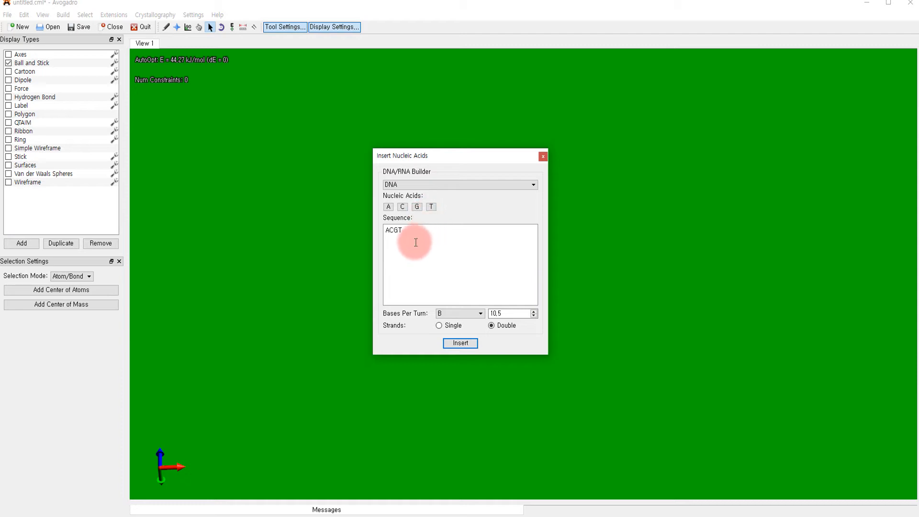
pyautogui.click(431, 208)
pyautogui.click(417, 207)
pyautogui.click(403, 206)
pyautogui.click(387, 207)
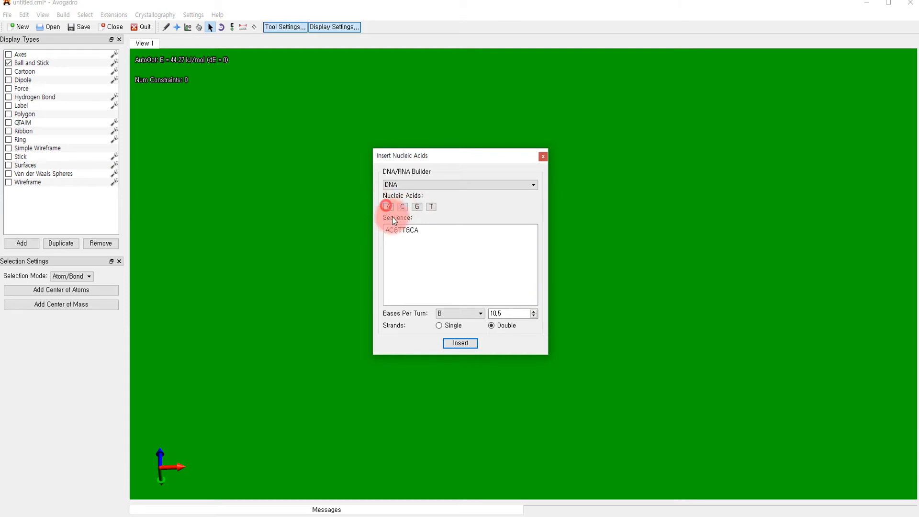
pyautogui.click(454, 341)
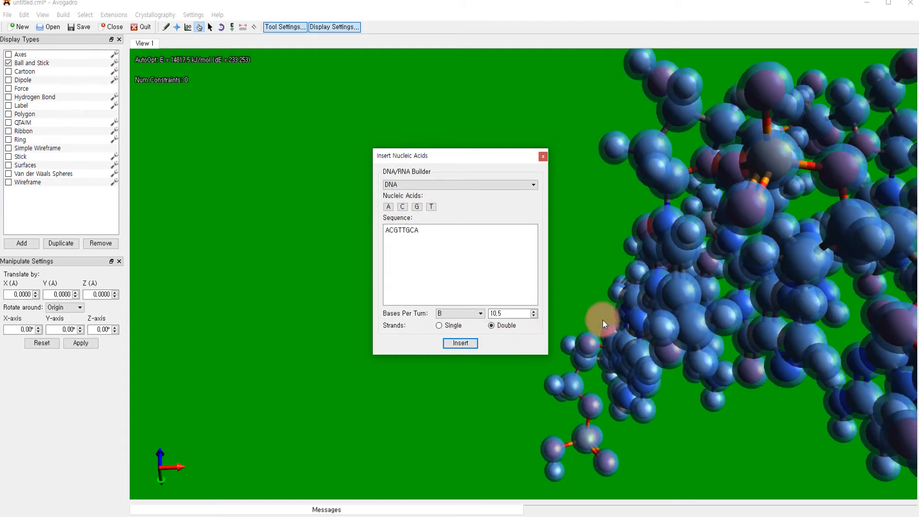
pyautogui.click(543, 157)
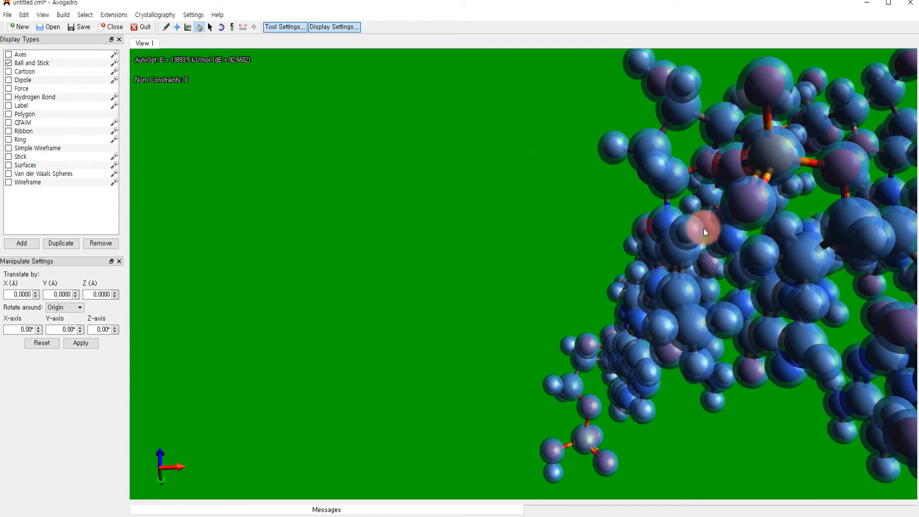
# - Bring the whole DNA molecule into view and clear its selection so the element colours show
pyautogui.scroll(-10, 703, 228)
pyautogui.moveTo(505, 268); pyautogui.dragTo(614, 257)
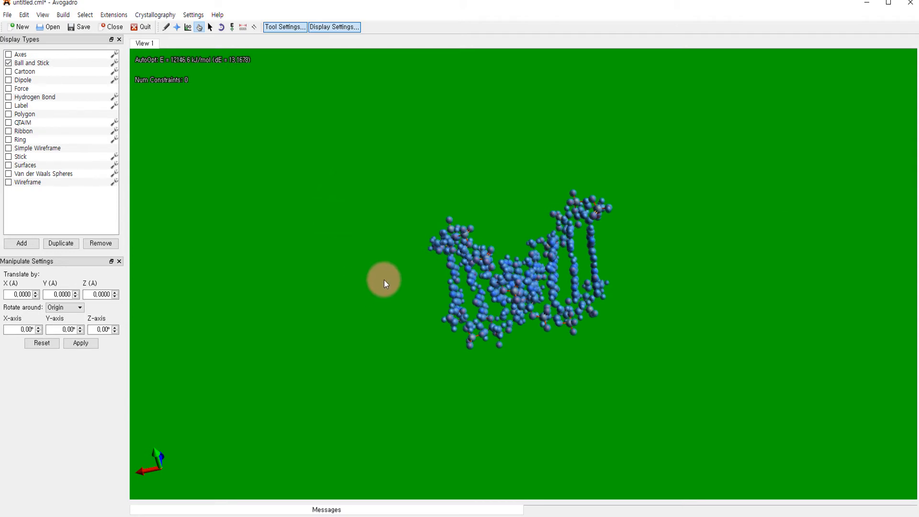
pyautogui.hotkey('ctrl', 'shift', 'a')
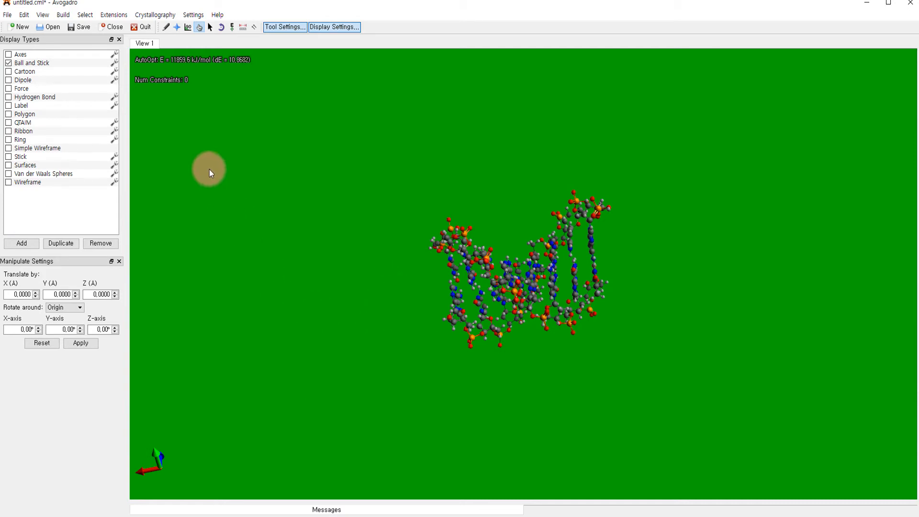
# - Rotate the DNA so the double helix stands upright and zoom in on its base pairs
pyautogui.click(177, 27)
pyautogui.moveTo(652, 211); pyautogui.dragTo(484, 188)
pyautogui.scroll(2, 486, 223)
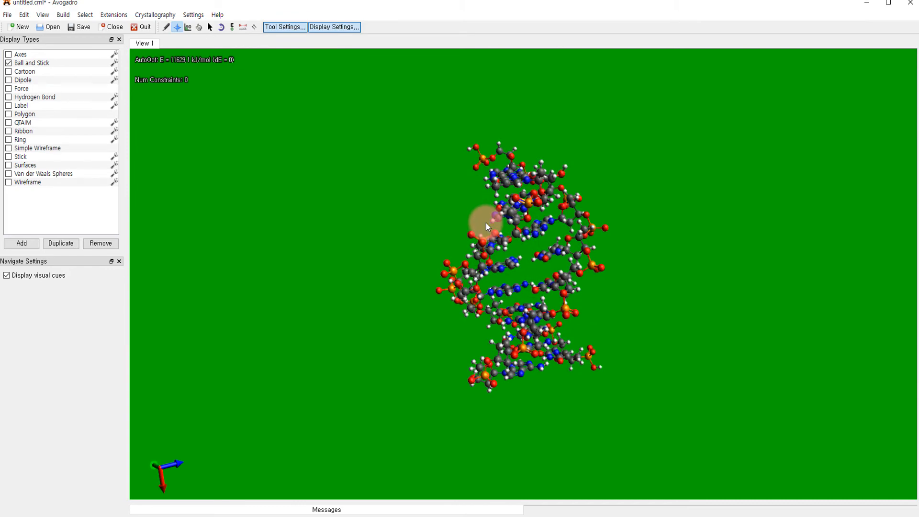
pyautogui.moveTo(679, 291); pyautogui.dragTo(692, 263)
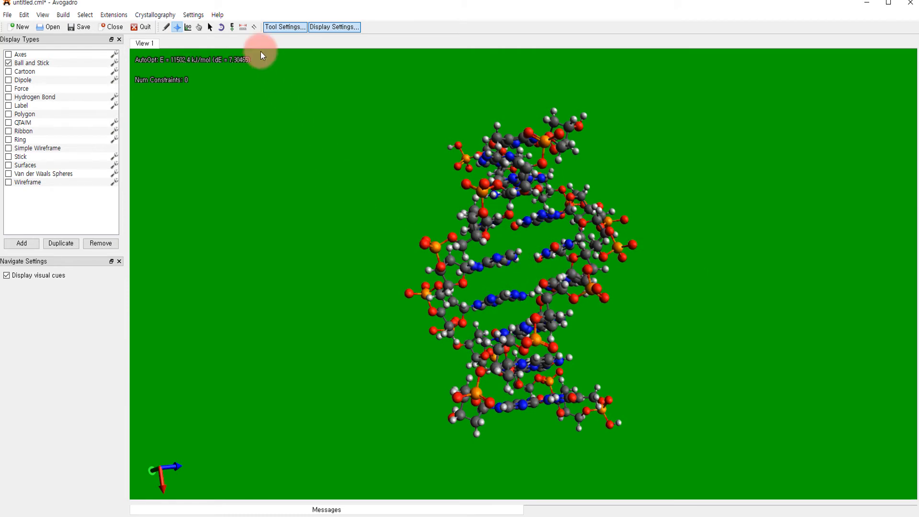
# - Set the DNA double helix rotating automatically about the x axis to view it from all sides
pyautogui.click(226, 28)
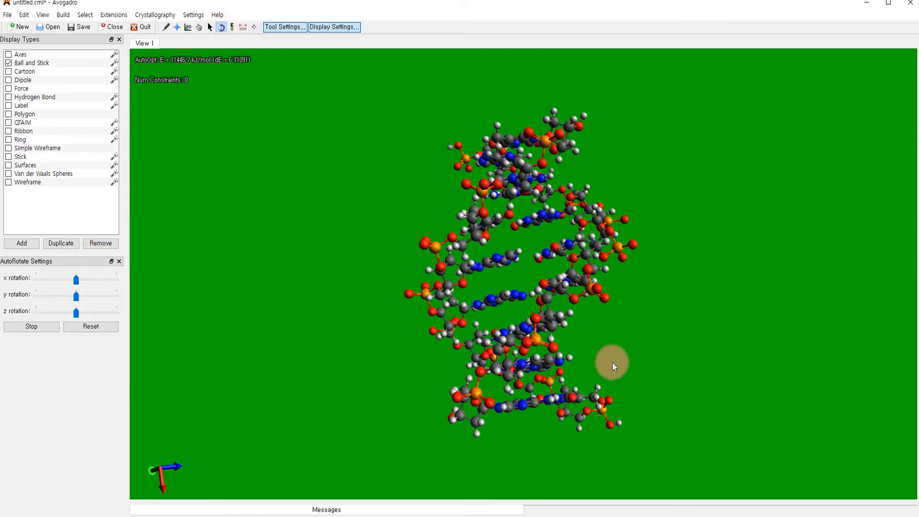
pyautogui.moveTo(702, 326); pyautogui.dragTo(782, 335)
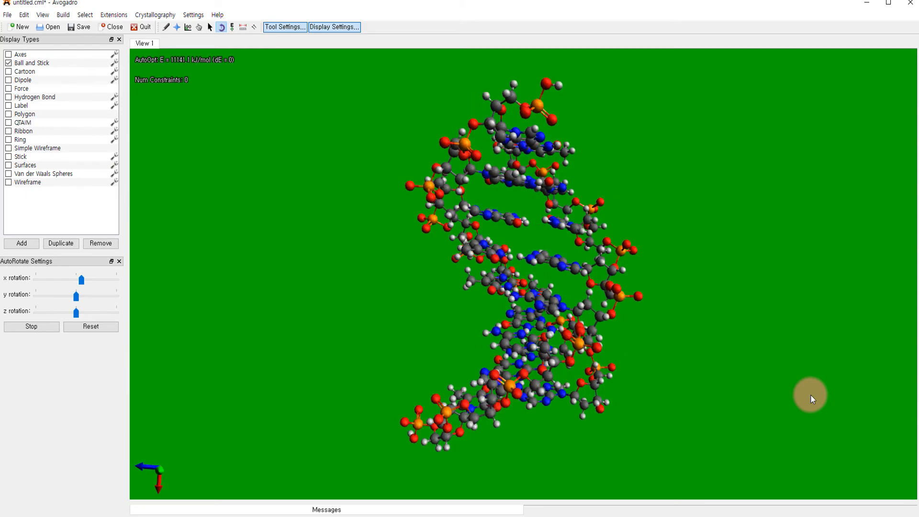
pyautogui.click(414, 278)
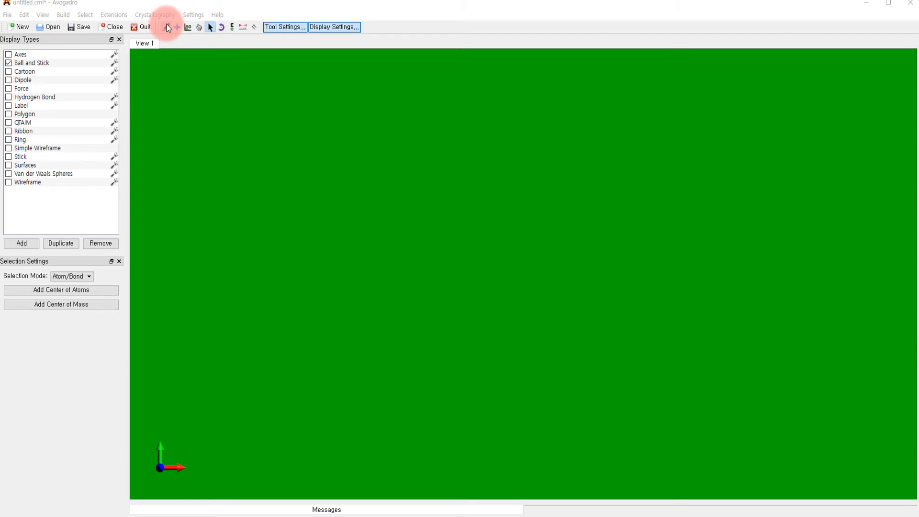
# - Draw a central carbon single-bonded to three other carbons, one above and one on each side
pyautogui.click(167, 28)
pyautogui.click(340, 255)
pyautogui.moveTo(340, 254); pyautogui.dragTo(472, 254)
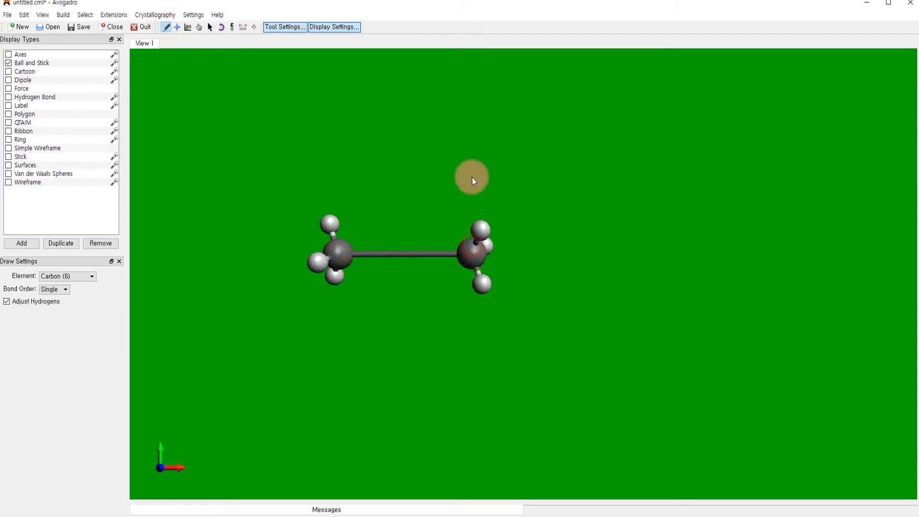
pyautogui.moveTo(476, 251); pyautogui.dragTo(474, 153)
pyautogui.moveTo(464, 254); pyautogui.dragTo(607, 264)
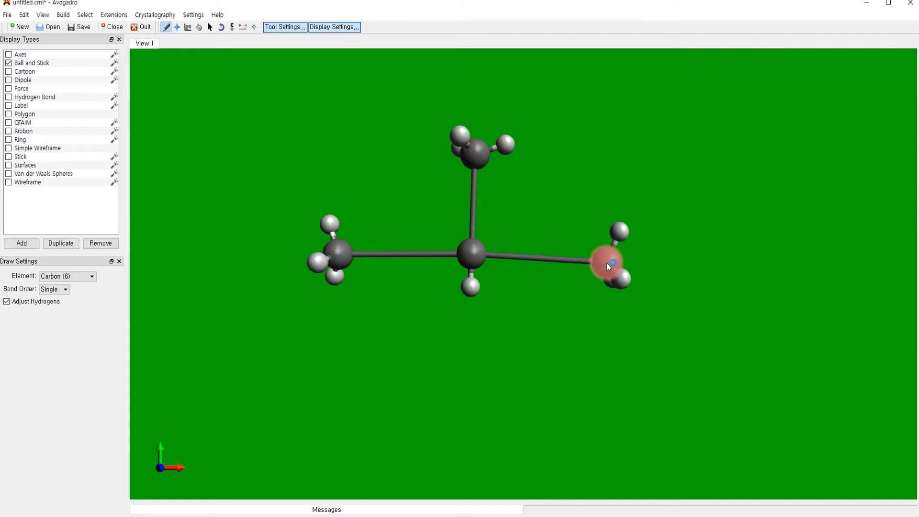
# - Replace the upper and right-hand end carbons of the branched molecule with oxygen atoms
pyautogui.click(73, 278)
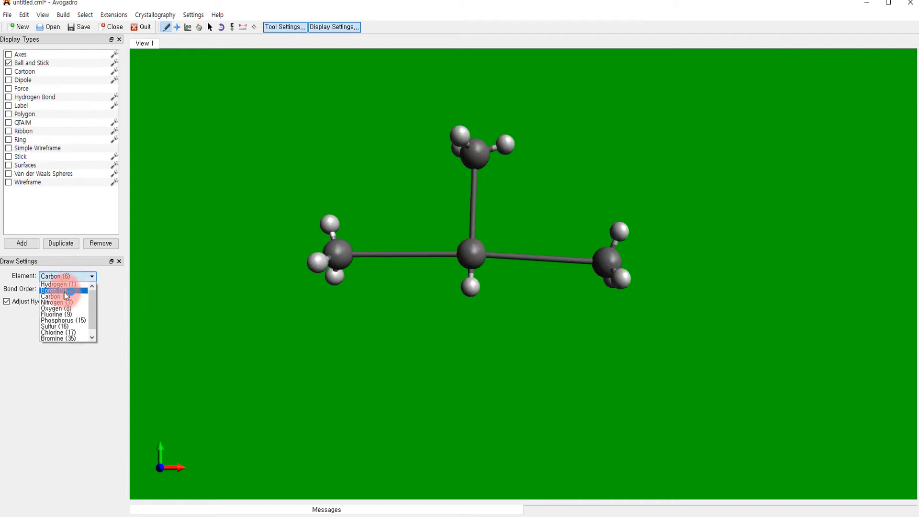
pyautogui.click(62, 310)
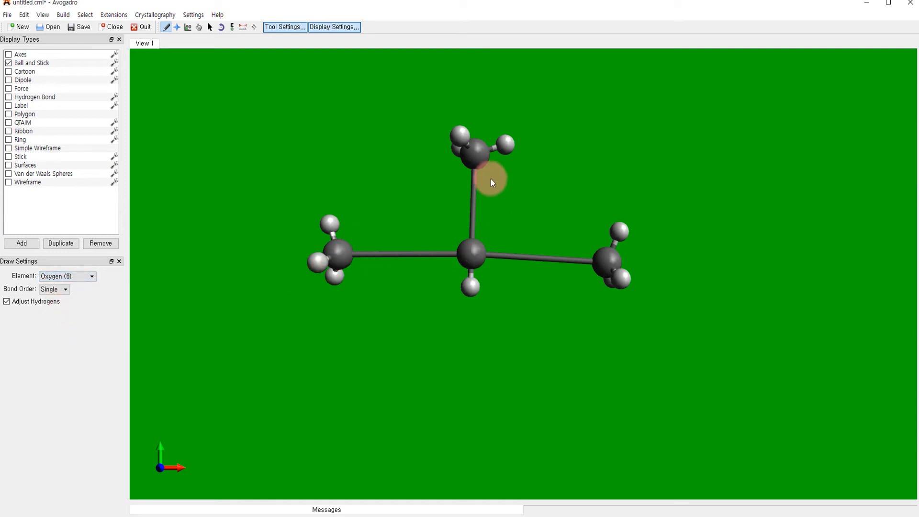
pyautogui.click(473, 154)
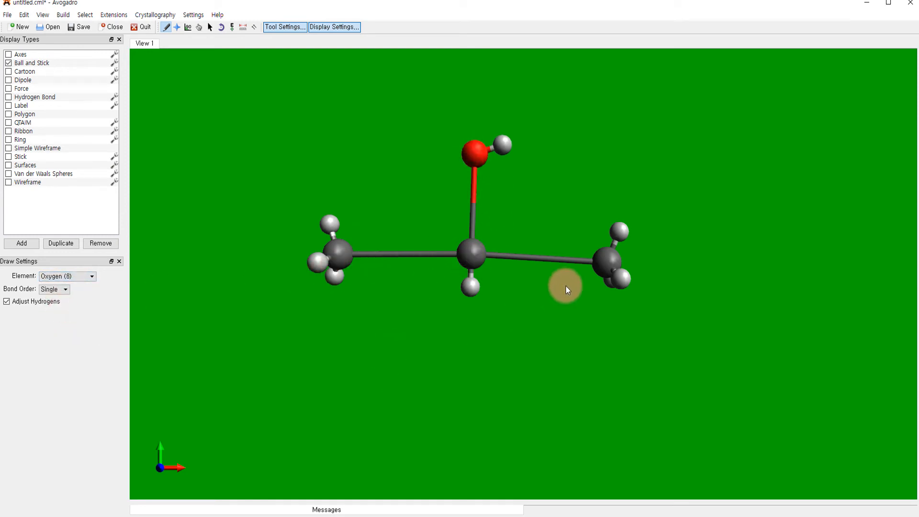
pyautogui.click(608, 261)
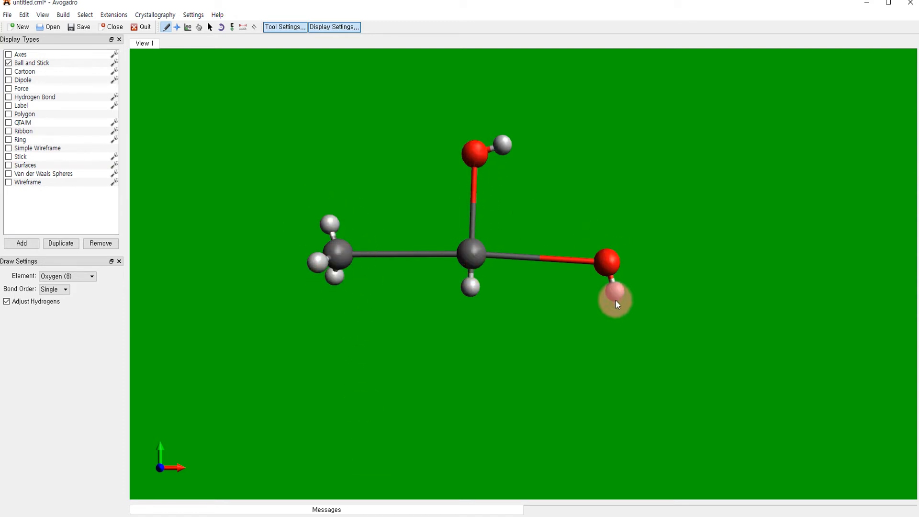
# - Change the bond between the central carbon and the upper oxygen to a double bond
pyautogui.click(58, 289)
pyautogui.click(50, 300)
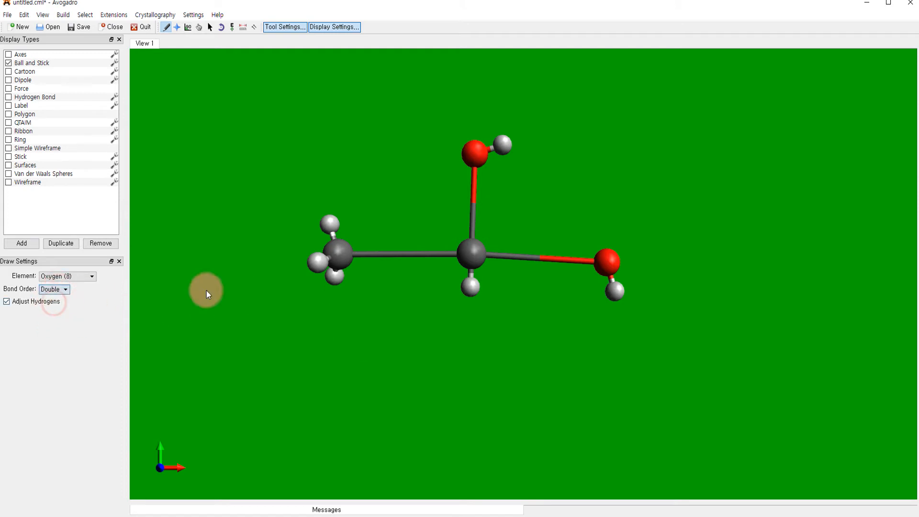
pyautogui.click(472, 211)
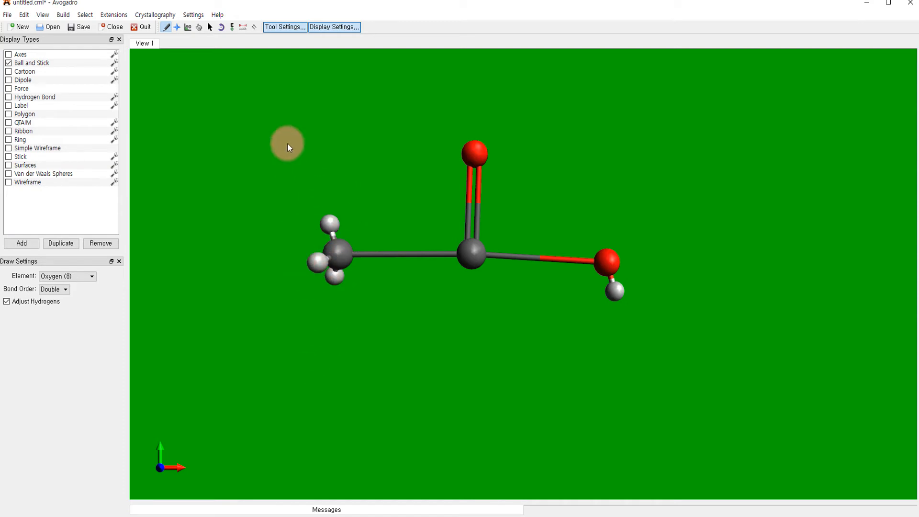
# - Auto-optimize the molecule's geometry with the UFF force field and Steepest Descent algorithm, and inspect the structure up close
pyautogui.click(232, 28)
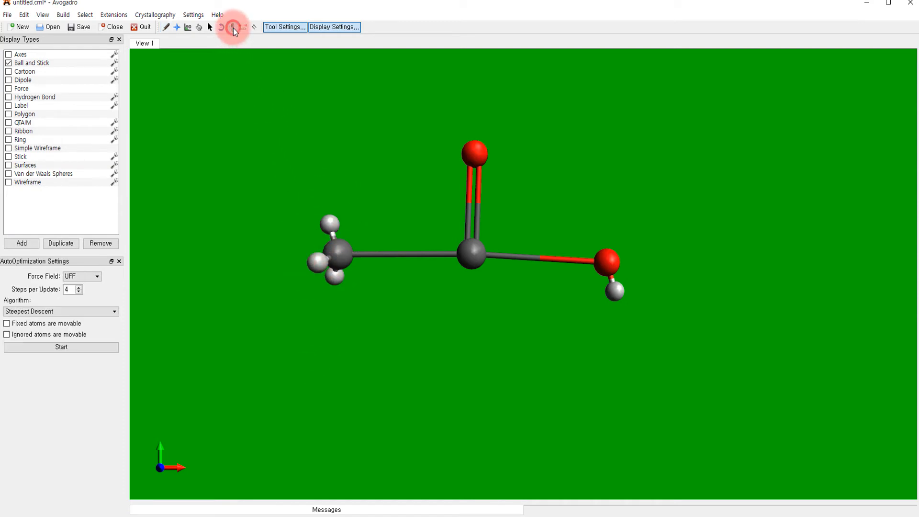
pyautogui.click(62, 346)
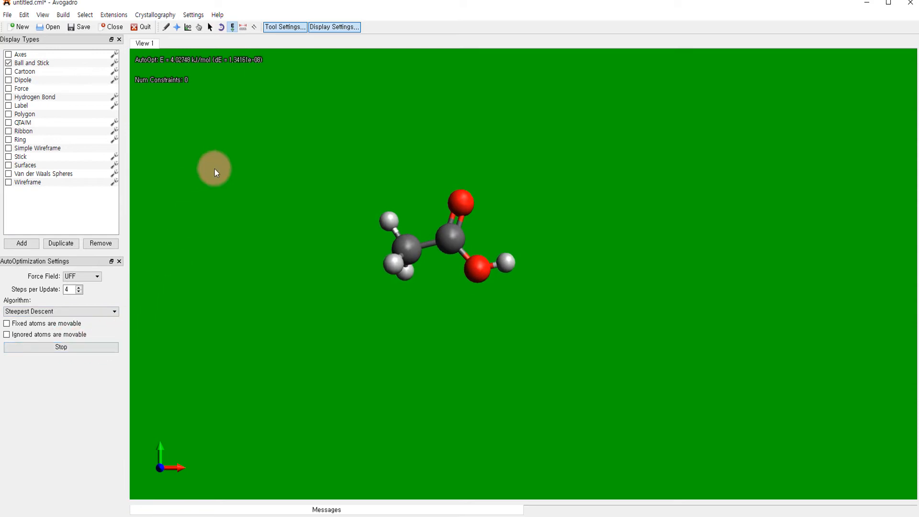
pyautogui.click(177, 27)
pyautogui.click(387, 337)
pyautogui.moveTo(388, 338); pyautogui.dragTo(415, 341)
pyautogui.scroll(5, 404, 338)
pyautogui.moveTo(366, 408); pyautogui.dragTo(548, 319)
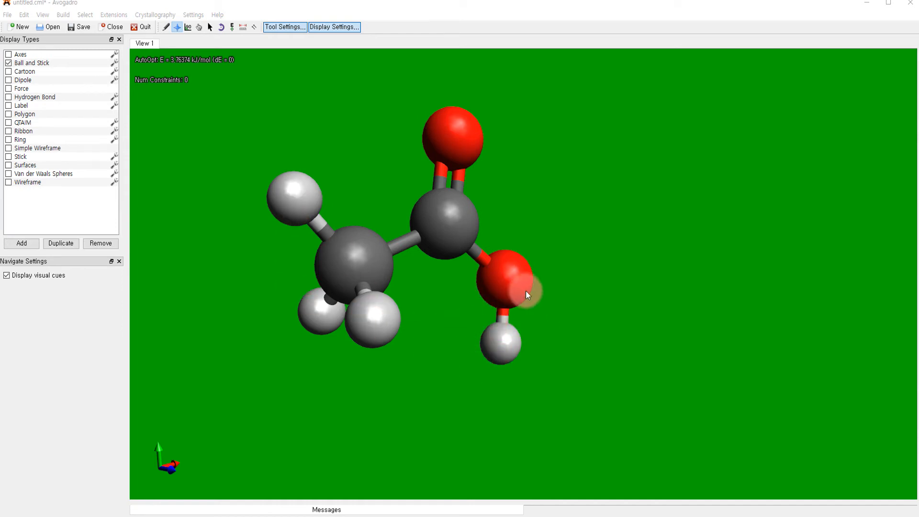
# - Adjust the hydrogens of the acetic acid molecule for pH 8
pyautogui.click(63, 14)
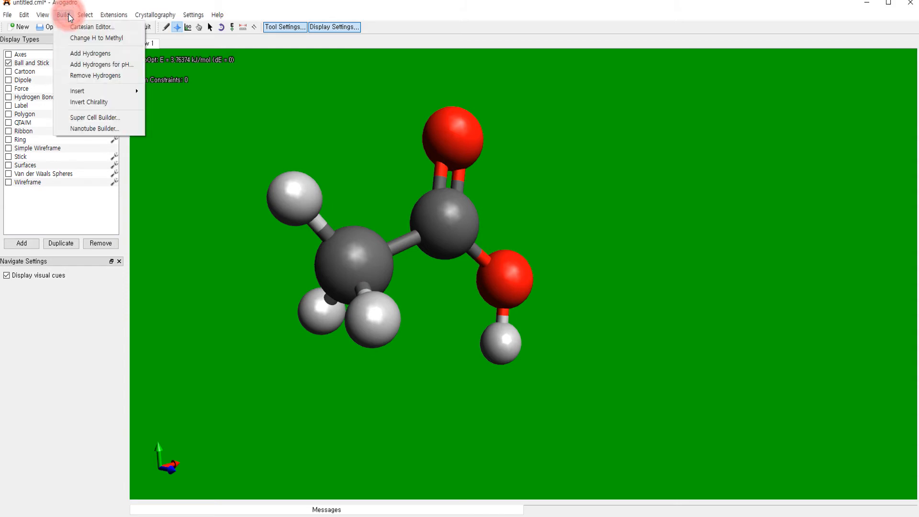
pyautogui.click(102, 67)
pyautogui.doubleClick(473, 255)
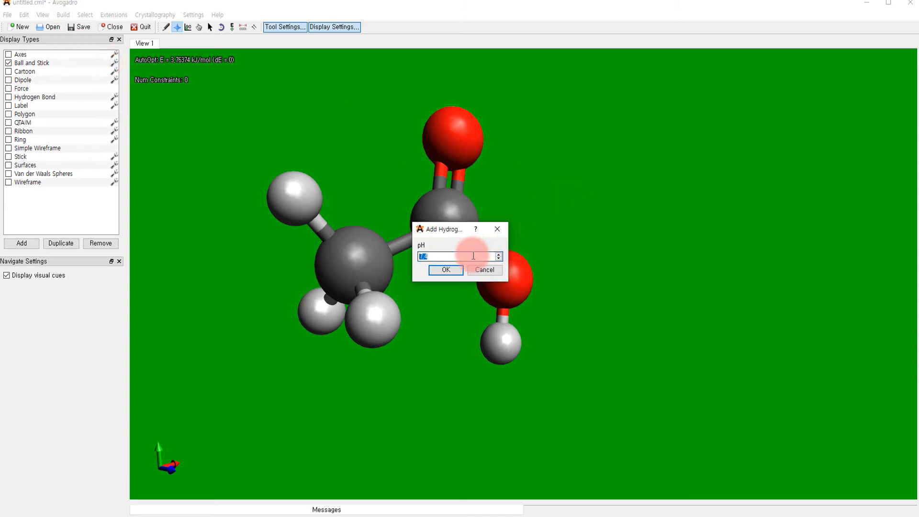
pyautogui.write('8')
pyautogui.click(453, 273)
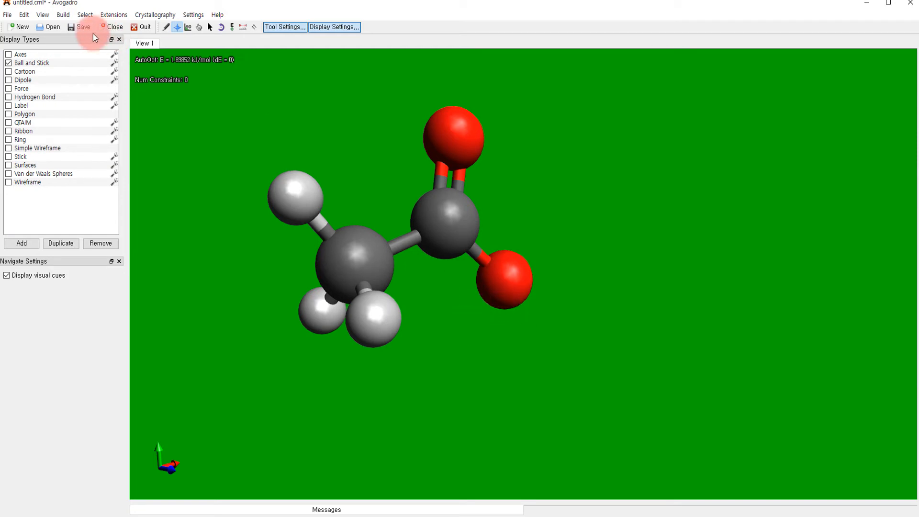
# - Adjust the hydrogens of the molecule for pH 4
pyautogui.click(63, 14)
pyautogui.click(86, 65)
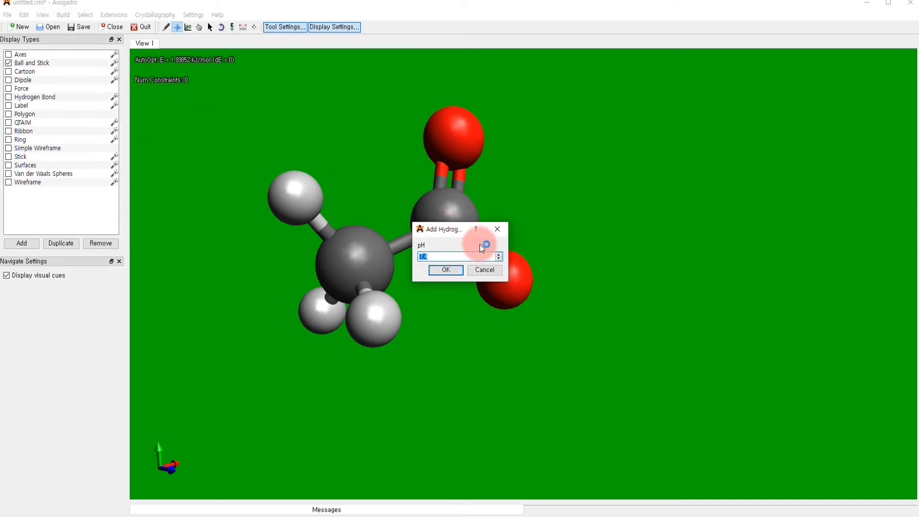
pyautogui.write('4')
pyautogui.click(450, 270)
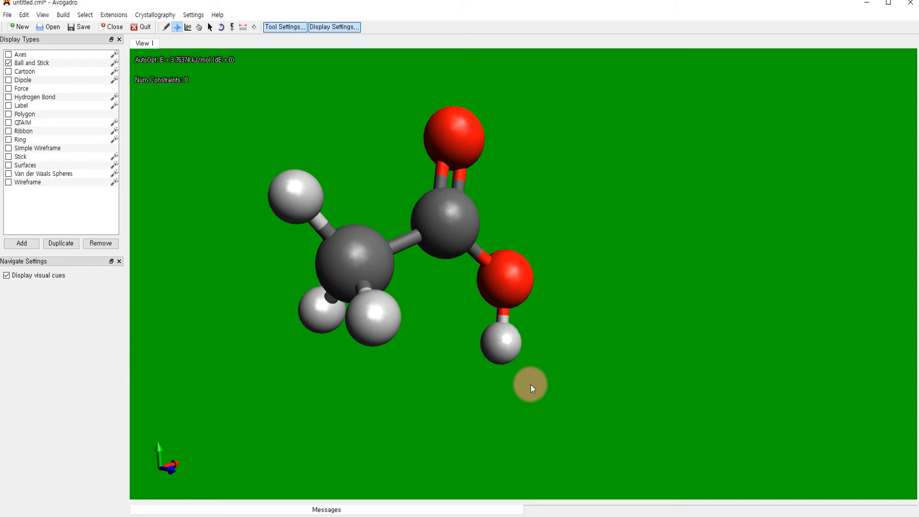
# - Select the entire acetic acid molecule and delete it
pyautogui.click(210, 27)
pyautogui.moveTo(228, 74); pyautogui.dragTo(590, 403)
pyautogui.moveTo(228, 74); pyautogui.dragTo(607, 435)
pyautogui.press('Delete')
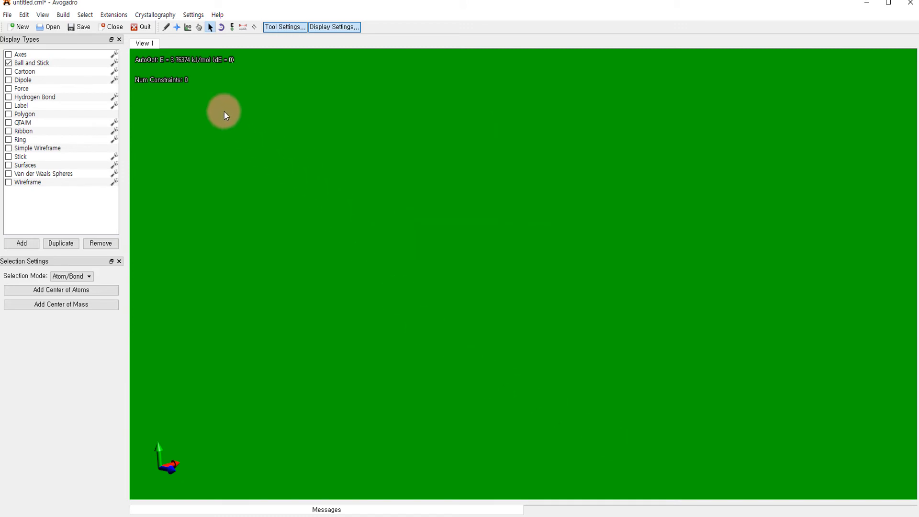
# - Draw a water molecule by placing an oxygen atom with automatic hydrogens, then erase it and place a new one higher up
pyautogui.click(167, 27)
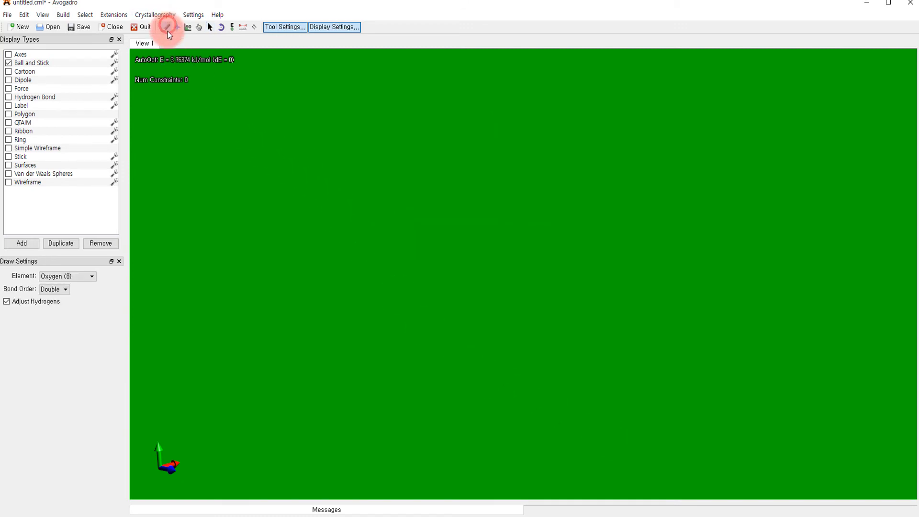
pyautogui.click(319, 277)
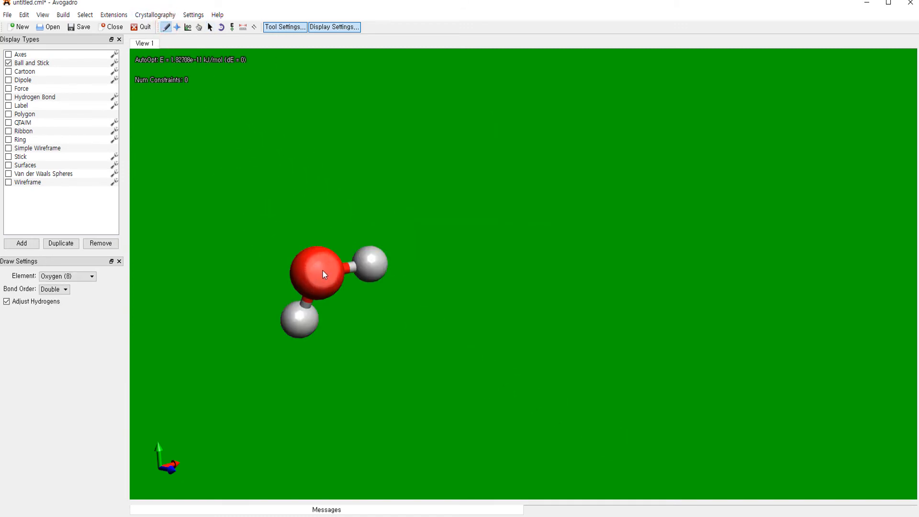
pyautogui.rightClick(322, 271)
pyautogui.click(384, 207)
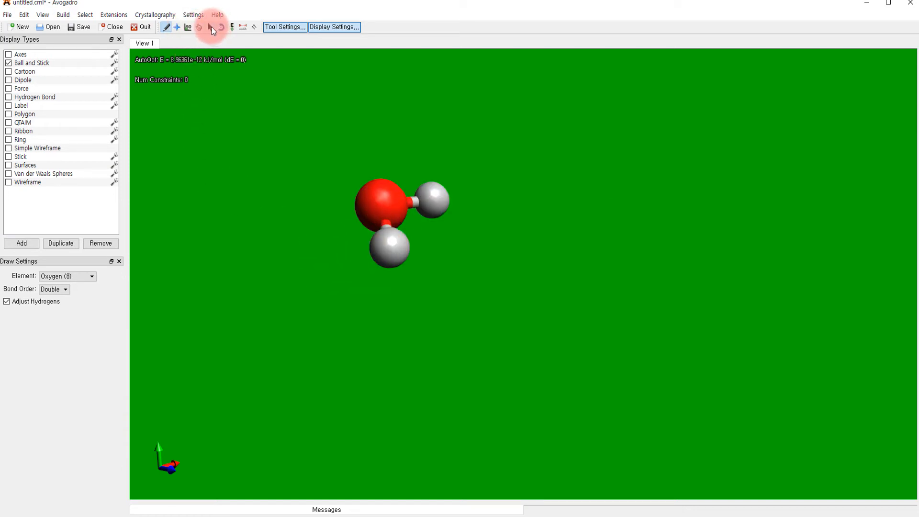
pyautogui.scroll(3, 340, 298)
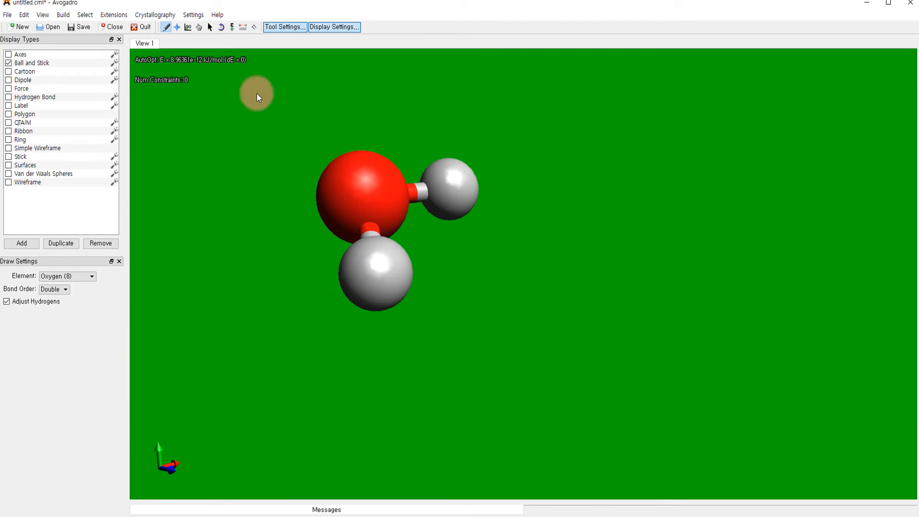
# - Measure the H-O-H bond angle and both O-H distances of the water molecule
pyautogui.click(220, 27)
pyautogui.moveTo(370, 334)
pyautogui.mouseDown()
pyautogui.moveTo(305, 312)
pyautogui.moveTo(476, 265)
pyautogui.moveTo(464, 309)
pyautogui.moveTo(414, 283)
pyautogui.mouseUp()
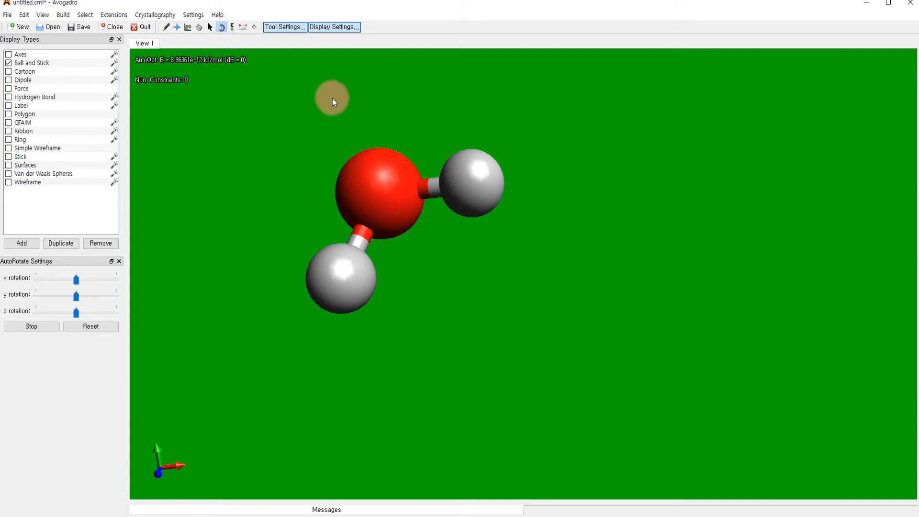
pyautogui.click(243, 27)
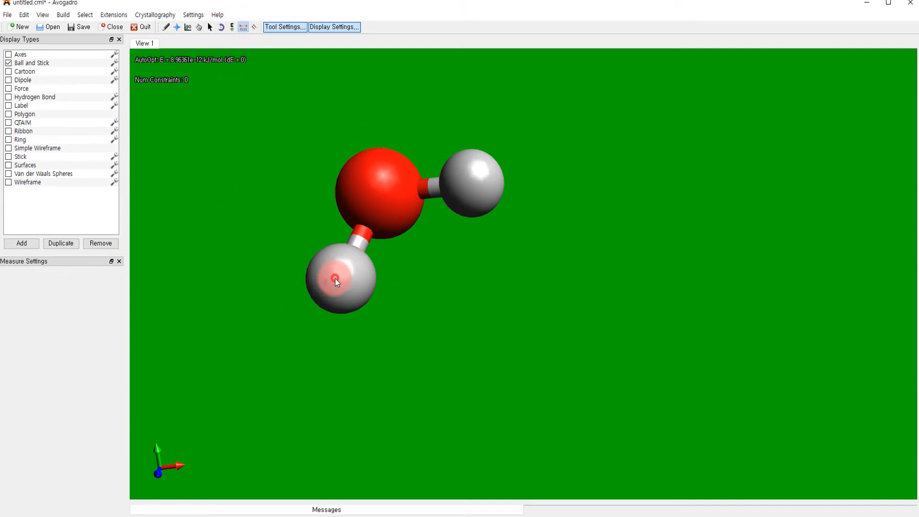
pyautogui.click(378, 190)
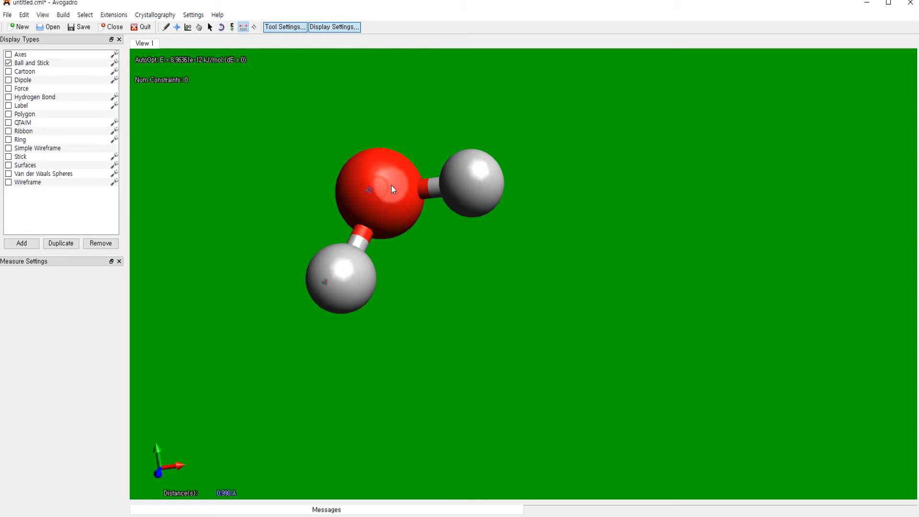
pyautogui.click(469, 183)
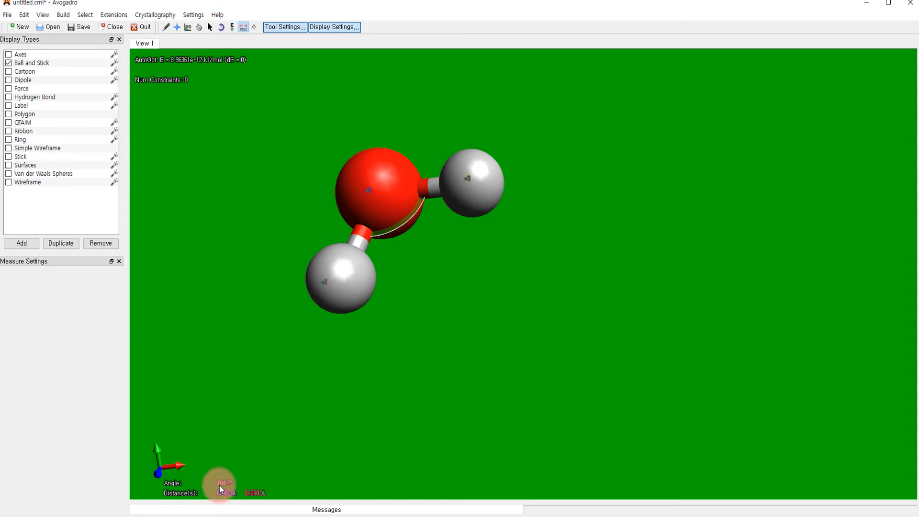
pyautogui.scroll(3, 340, 364)
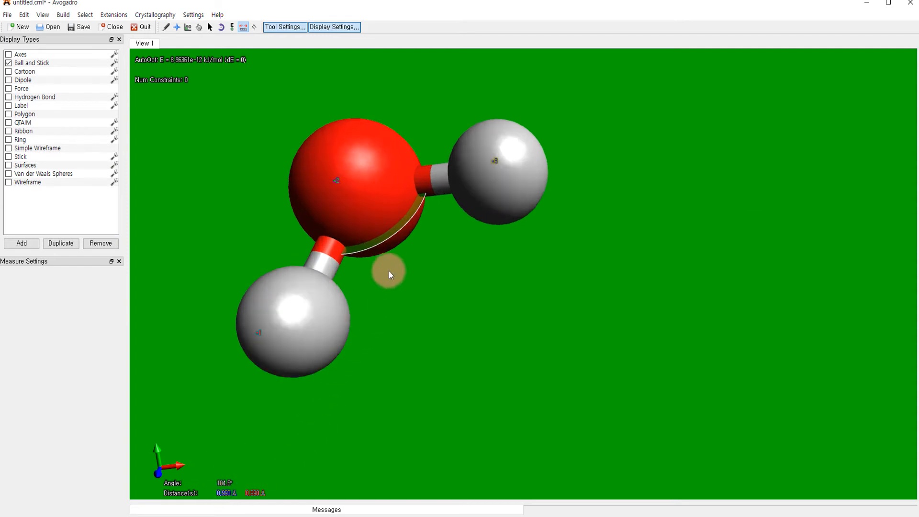
# - Turn the water molecule to view its angle arc face-on, and clear the measurement from its three atoms
pyautogui.click(177, 27)
pyautogui.moveTo(225, 69); pyautogui.dragTo(555, 315)
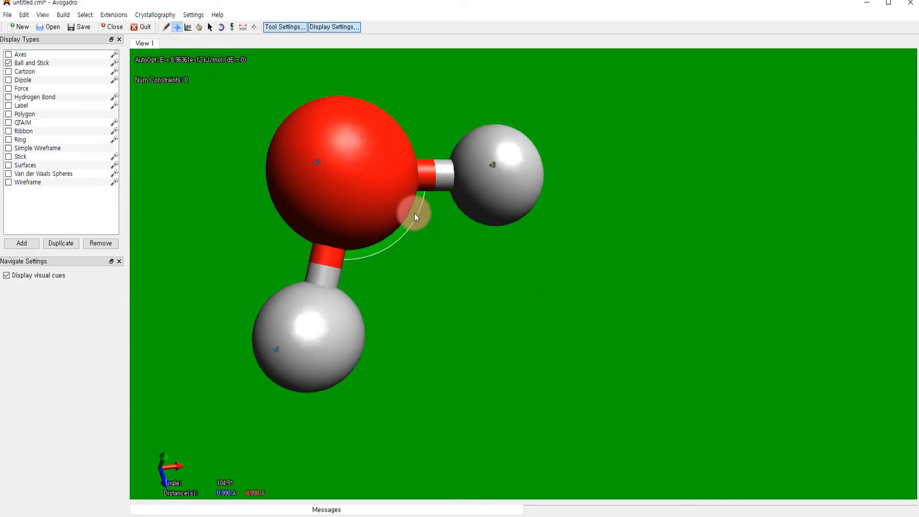
pyautogui.click(243, 27)
pyautogui.click(484, 167)
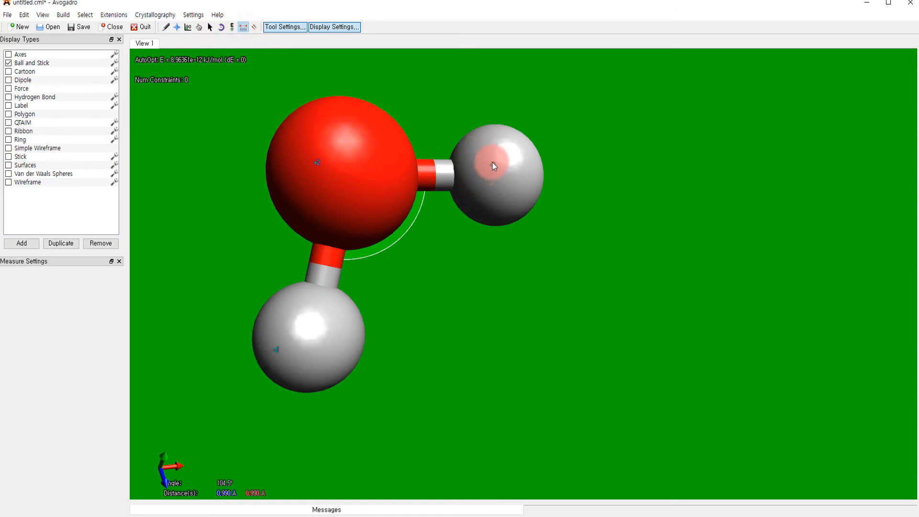
pyautogui.click(491, 164)
pyautogui.click(318, 160)
pyautogui.click(290, 339)
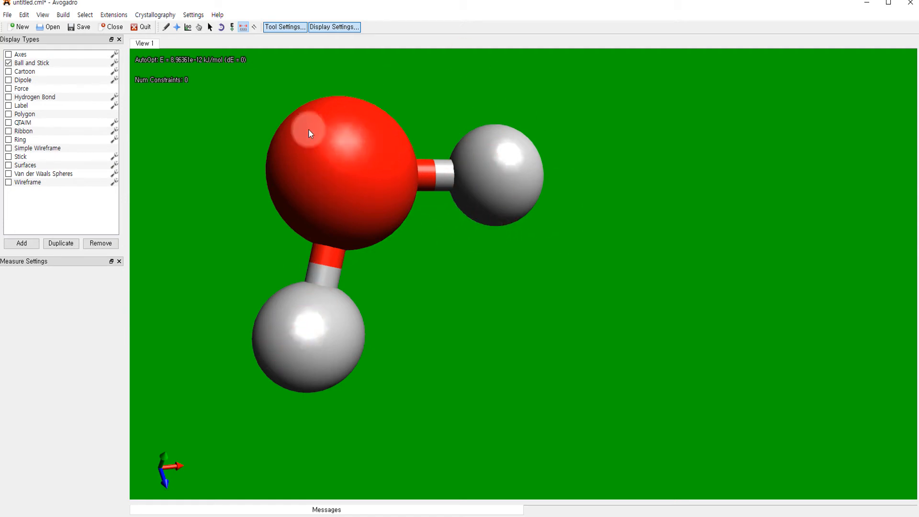
# - Select the whole water molecule and delete it
pyautogui.click(209, 27)
pyautogui.moveTo(230, 90); pyautogui.dragTo(581, 454)
pyautogui.press('Delete')
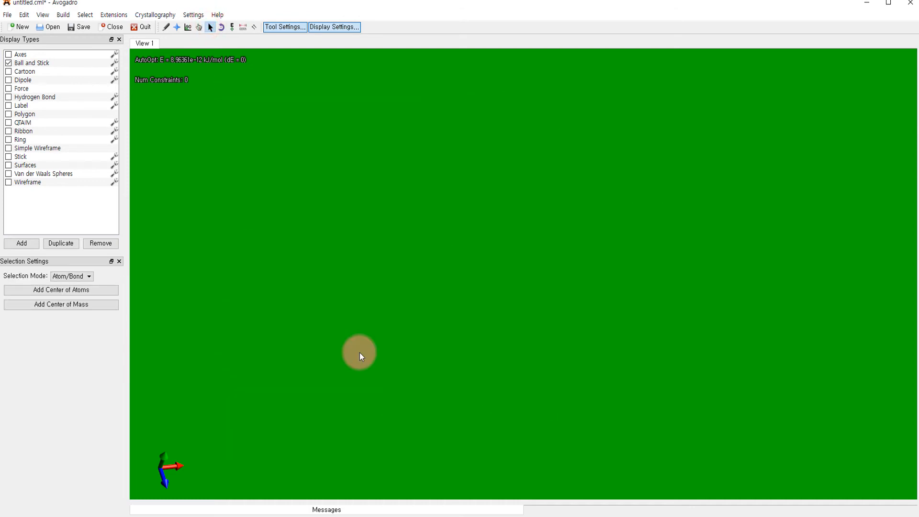
# - Draw a chain of four carbon atoms joined by single bonds, with hydrogens adjusted automatically
pyautogui.click(166, 27)
pyautogui.click(67, 276)
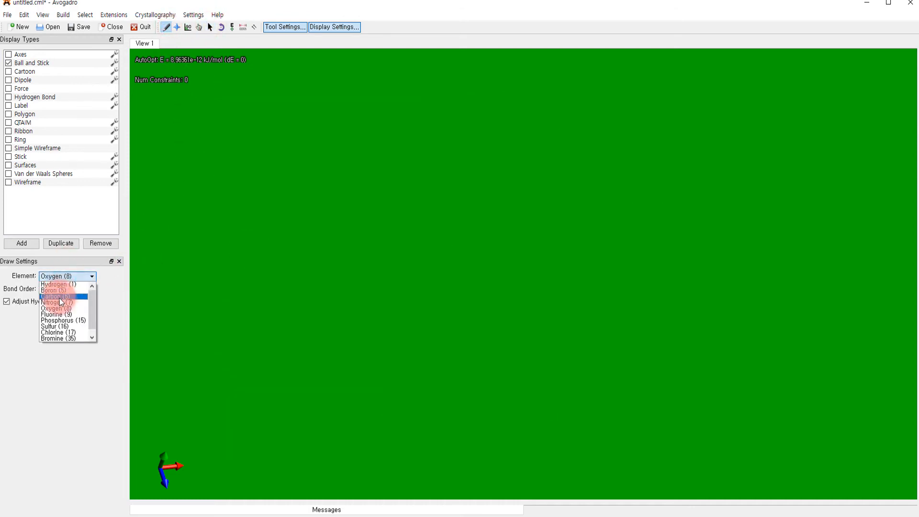
pyautogui.click(59, 297)
pyautogui.click(54, 298)
pyautogui.click(278, 249)
pyautogui.moveTo(286, 249)
pyautogui.mouseDown()
pyautogui.moveTo(469, 290)
pyautogui.moveTo(572, 260)
pyautogui.mouseUp()
pyautogui.moveTo(527, 233); pyautogui.dragTo(808, 364)
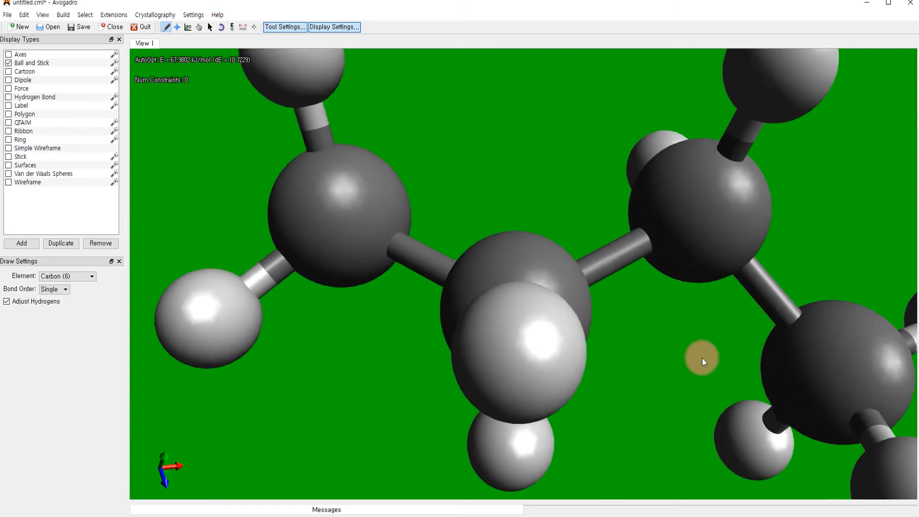
# - Delete the entire four-carbon chain
pyautogui.scroll(-10, 714, 361)
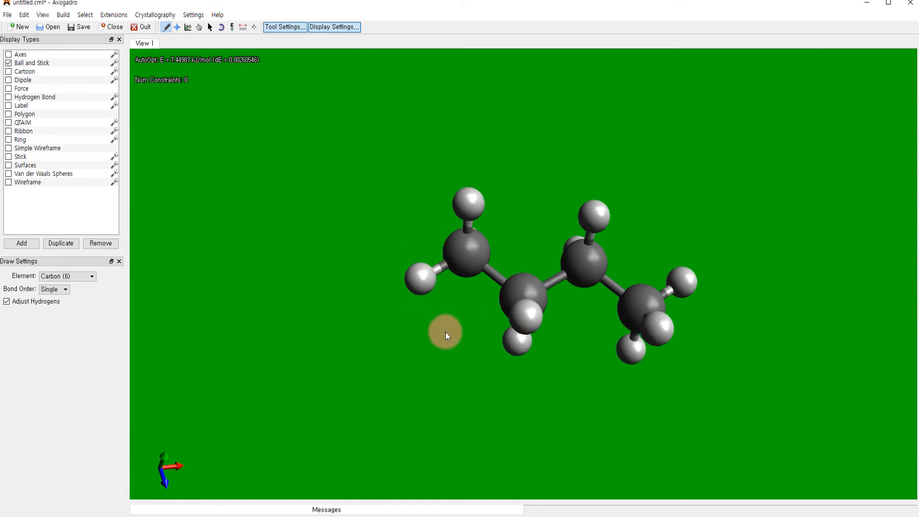
pyautogui.press('F12')
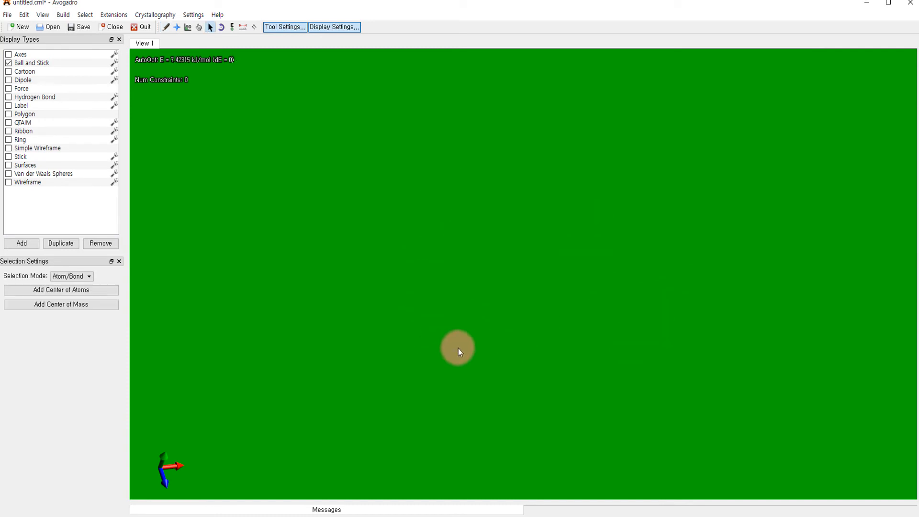
# - Draw a methane molecule by placing one carbon atom near the centre of the view
pyautogui.click(167, 27)
pyautogui.click(433, 263)
pyautogui.scroll(5, 445, 282)
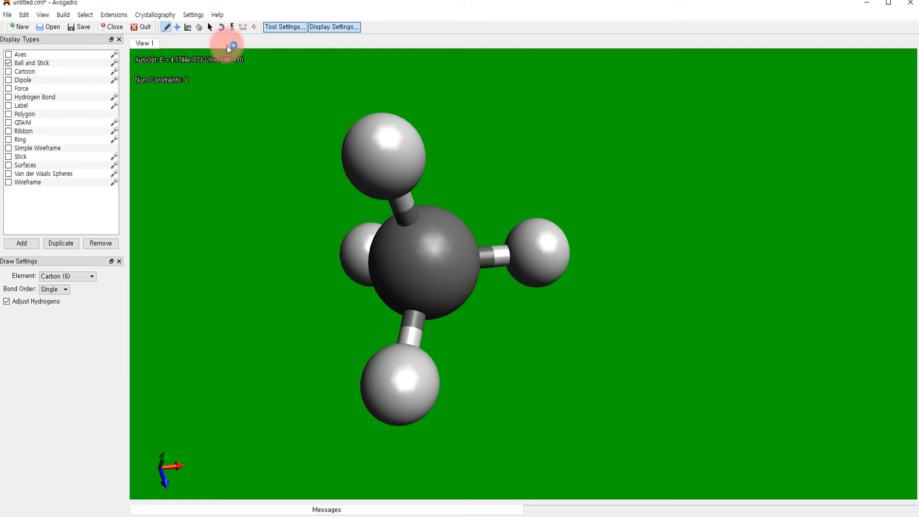
# - Measure an H-C-H bond angle and the two C-H distances in the methane molecule
pyautogui.click(242, 27)
pyautogui.moveTo(392, 153)
pyautogui.mouseDown()
pyautogui.moveTo(403, 184)
pyautogui.moveTo(391, 214)
pyautogui.moveTo(520, 271)
pyautogui.moveTo(390, 260)
pyautogui.mouseUp()
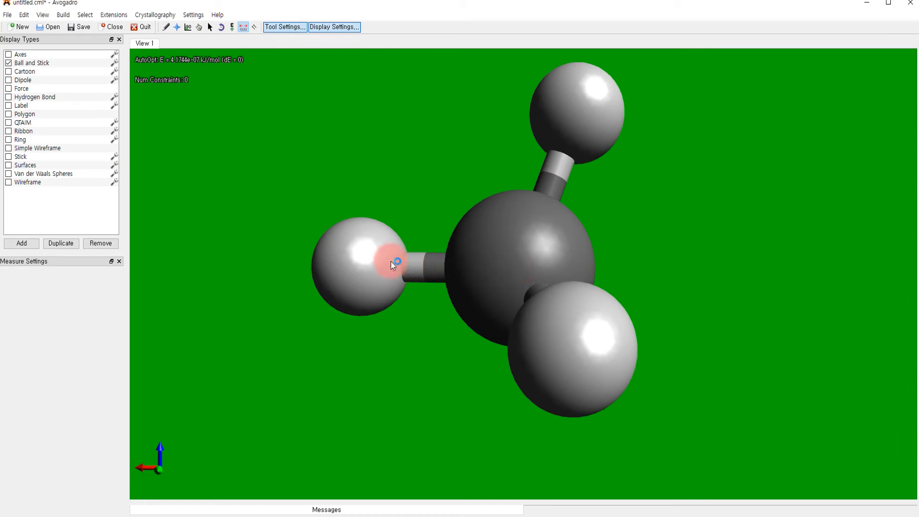
pyautogui.click(508, 262)
pyautogui.click(580, 108)
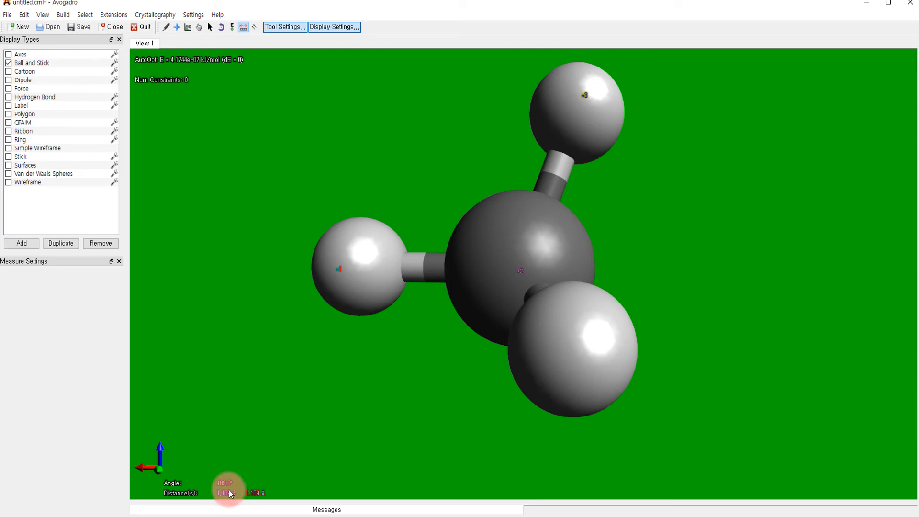
# - View the methane molecule from several sides and set it rotating automatically about the x axis
pyautogui.click(177, 27)
pyautogui.moveTo(357, 137); pyautogui.dragTo(406, 214)
pyautogui.scroll(-3, 406, 214)
pyautogui.moveTo(351, 104); pyautogui.dragTo(245, 138)
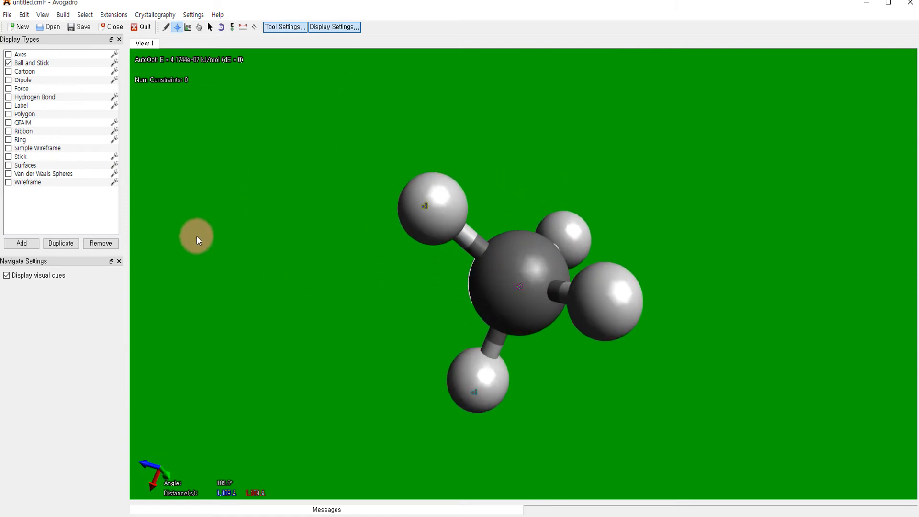
pyautogui.click(221, 27)
pyautogui.moveTo(211, 214); pyautogui.dragTo(205, 228)
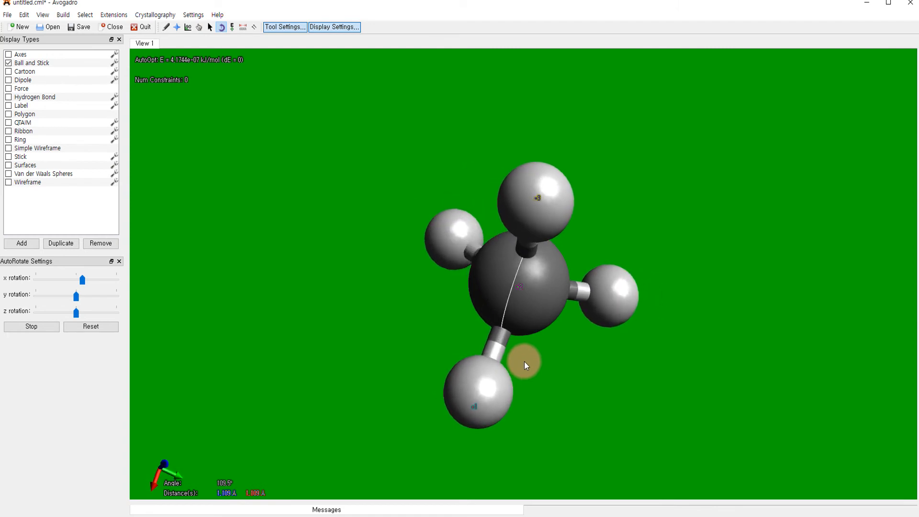
pyautogui.scroll(-5, 406, 182)
# - Select the whole methane molecule and delete it
pyautogui.click(209, 27)
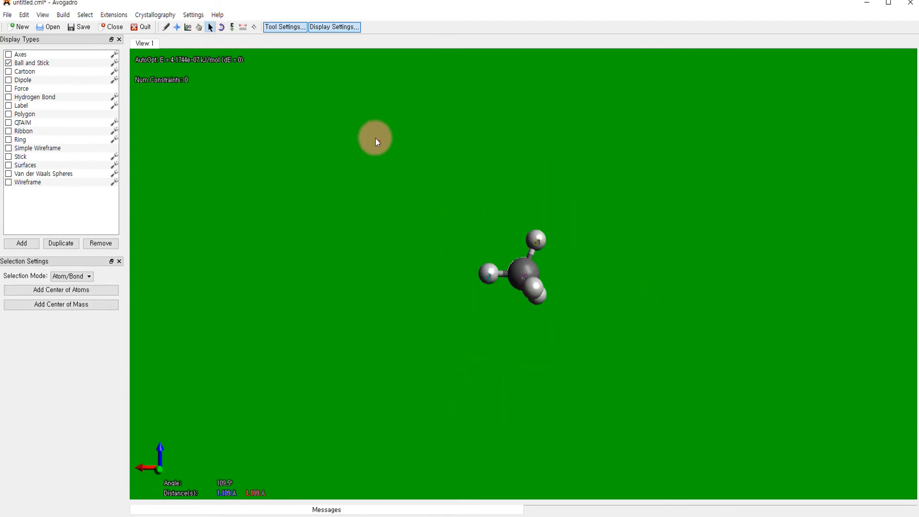
pyautogui.moveTo(375, 138); pyautogui.dragTo(609, 397)
pyautogui.press('Delete')
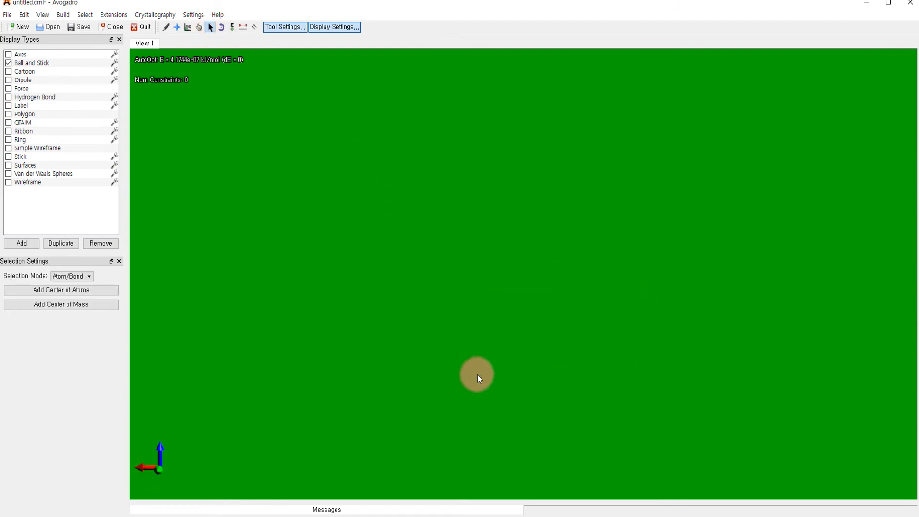
# - Import the NaCl-Halite crystal from the halides in the crystal library
pyautogui.click(8, 14)
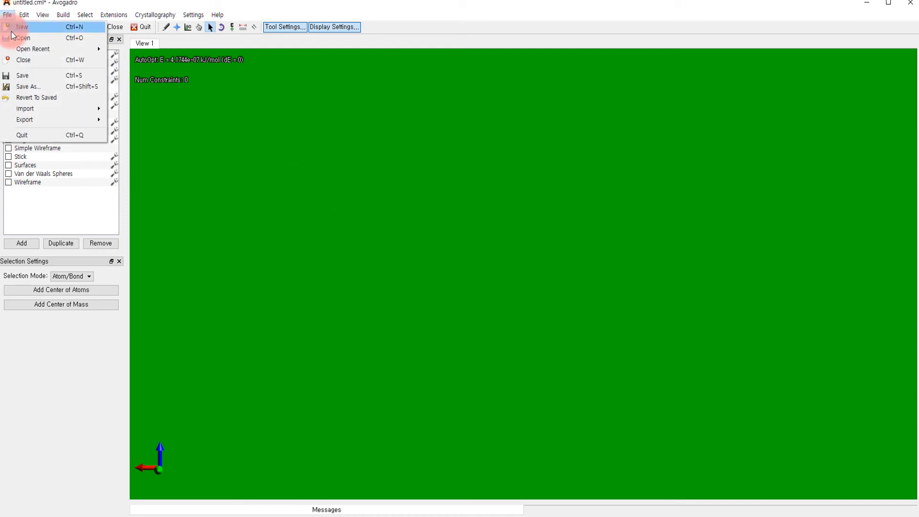
pyautogui.moveTo(32, 106)
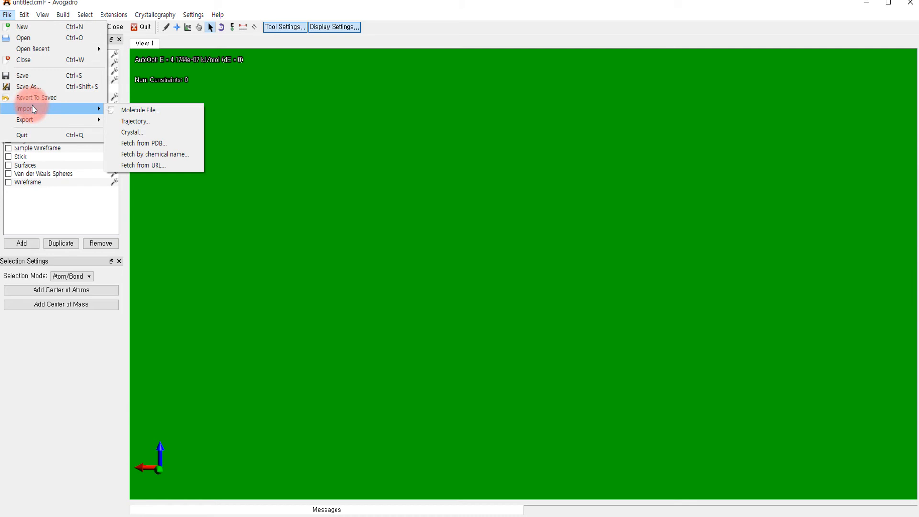
pyautogui.click(142, 132)
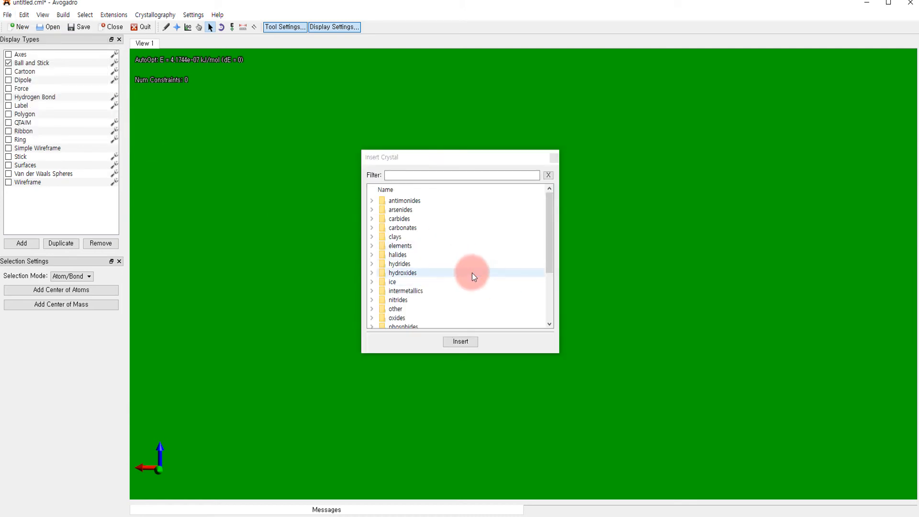
pyautogui.click(371, 254)
pyautogui.scroll(-3, 420, 265)
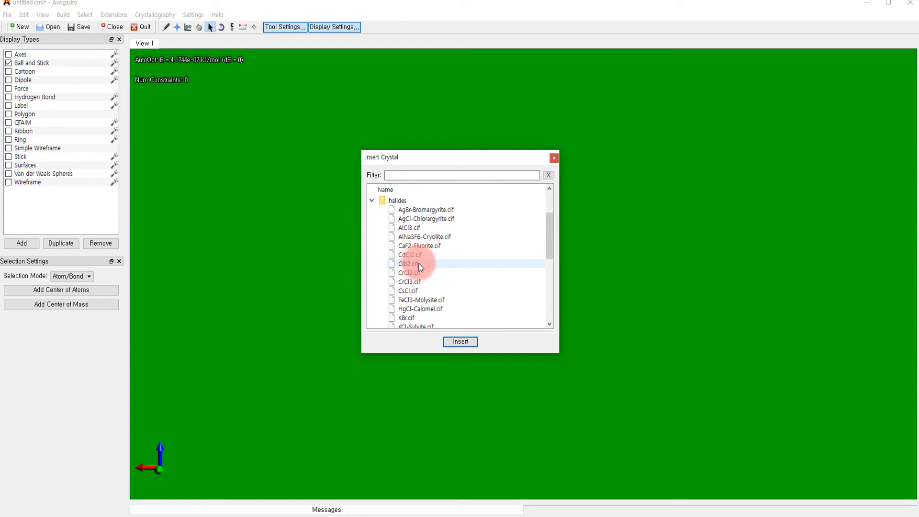
pyautogui.click(408, 306)
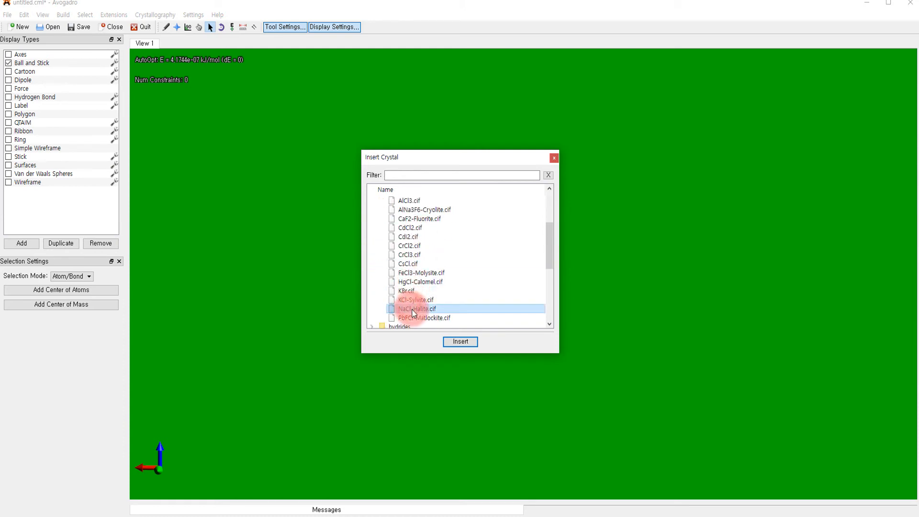
pyautogui.click(455, 343)
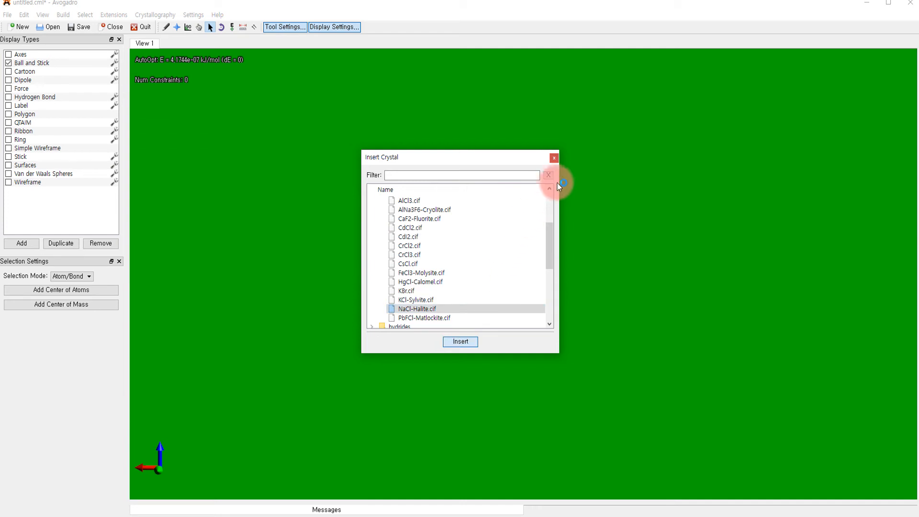
pyautogui.click(554, 157)
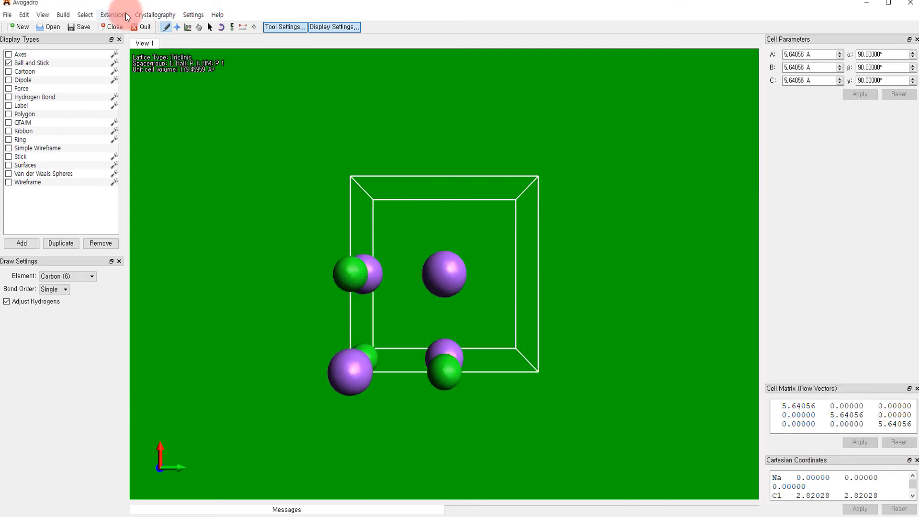
# - Open the crystal view options and set the unit cell repeats to 2 along A, B and C
pyautogui.click(64, 16)
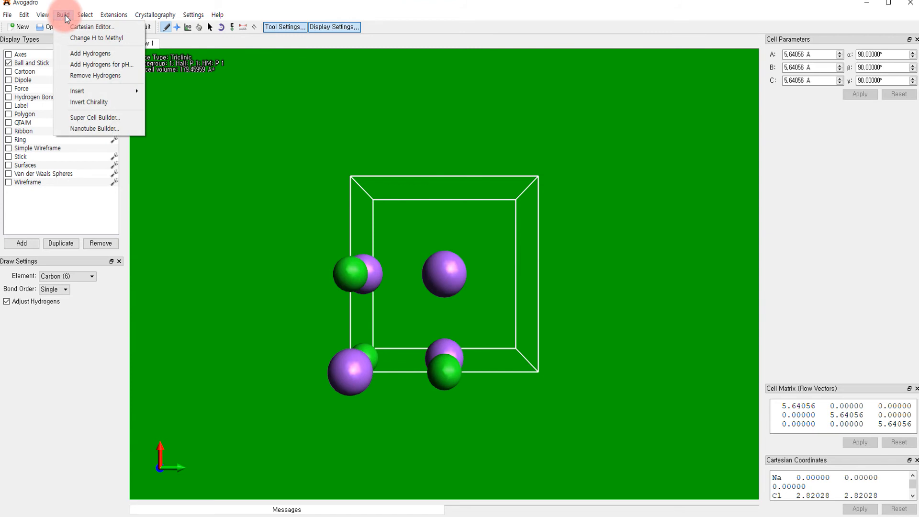
pyautogui.moveTo(50, 18)
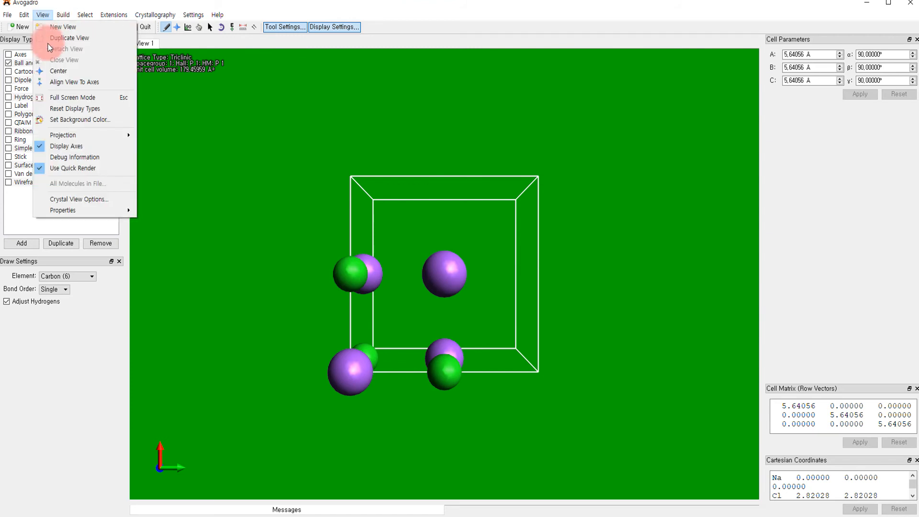
pyautogui.click(103, 200)
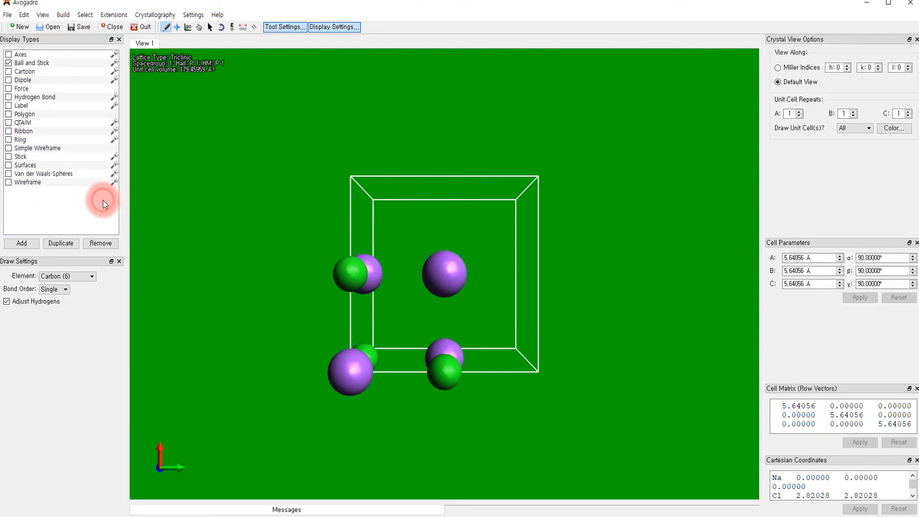
pyautogui.click(798, 111)
pyautogui.click(854, 111)
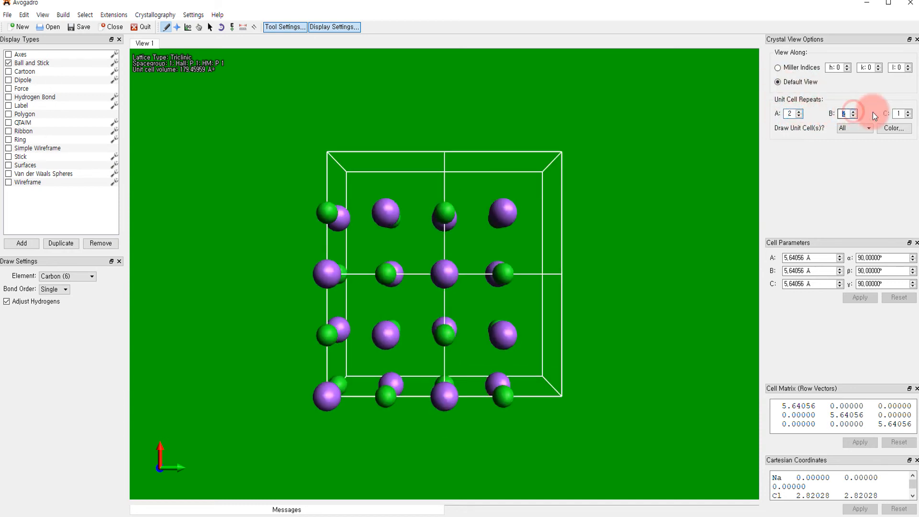
pyautogui.click(908, 111)
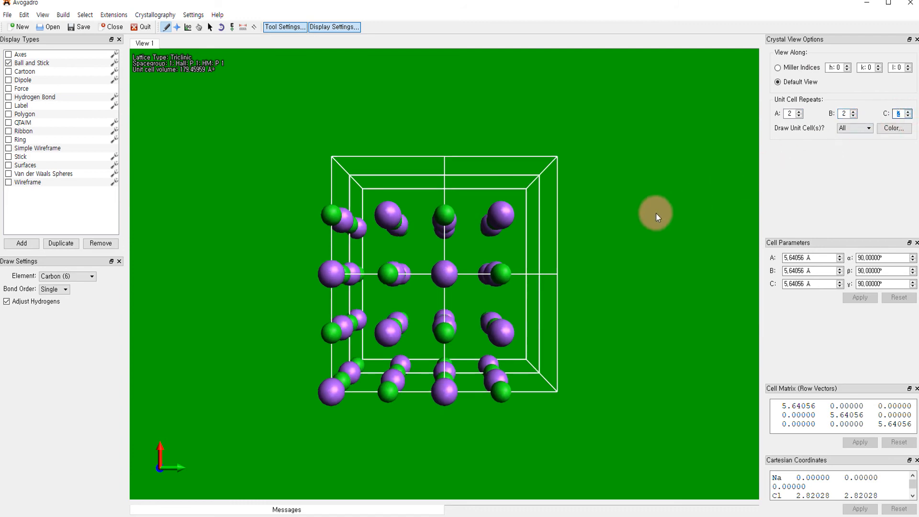
# - Set the NaCl unit cell repeats to A 3, B 3 and C 4, and inspect the enlarged lattice from another angle
pyautogui.click(177, 27)
pyautogui.moveTo(572, 366)
pyautogui.mouseDown()
pyautogui.moveTo(580, 320)
pyautogui.moveTo(566, 213)
pyautogui.moveTo(553, 351)
pyautogui.moveTo(587, 340)
pyautogui.moveTo(587, 392)
pyautogui.moveTo(572, 381)
pyautogui.moveTo(584, 359)
pyautogui.moveTo(569, 370)
pyautogui.mouseUp()
pyautogui.click(798, 111)
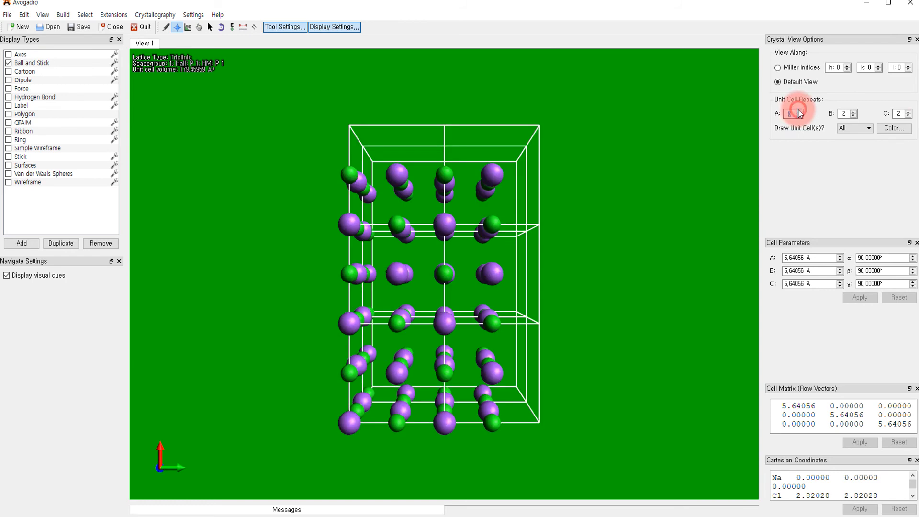
pyautogui.click(852, 111)
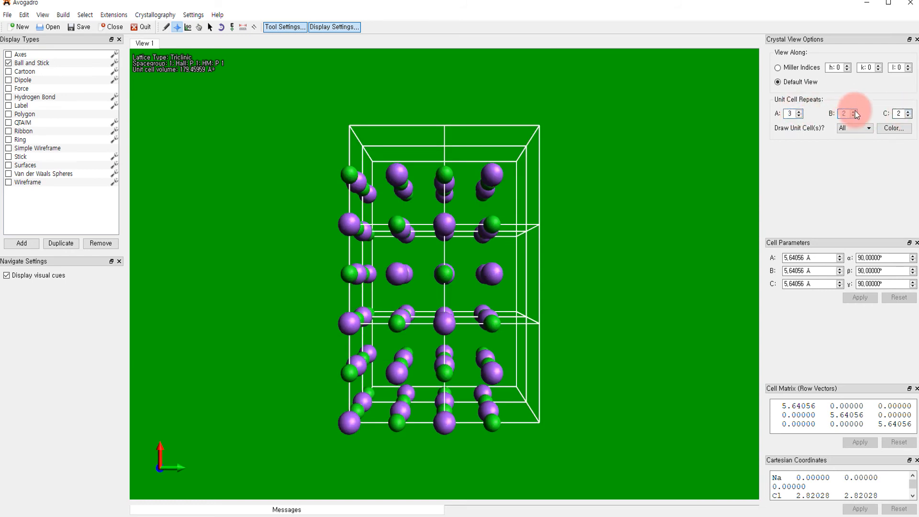
pyautogui.click(908, 112)
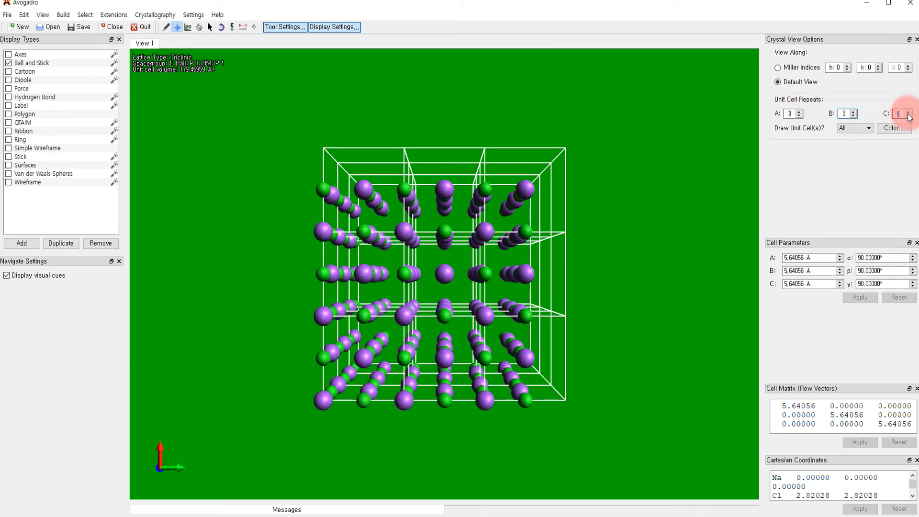
pyautogui.click(908, 112)
pyautogui.moveTo(602, 287); pyautogui.dragTo(573, 411)
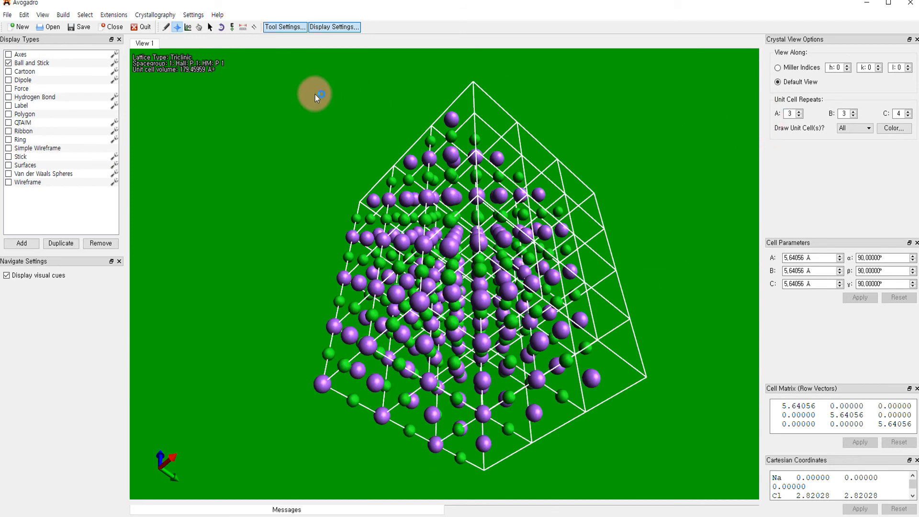
pyautogui.doubleClick(271, 183)
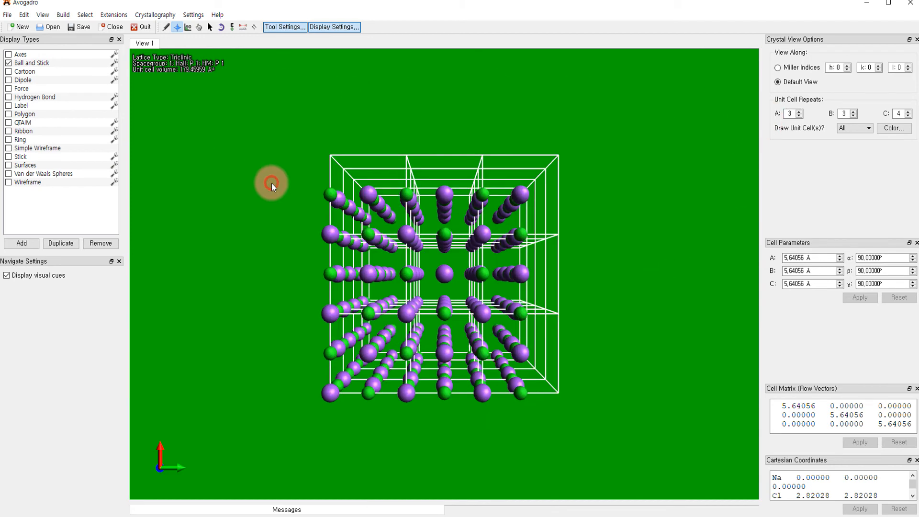
# - View the NaCl lattice along Miller indices h 1, k 1, l 1, and turn it to another side
pyautogui.click(778, 68)
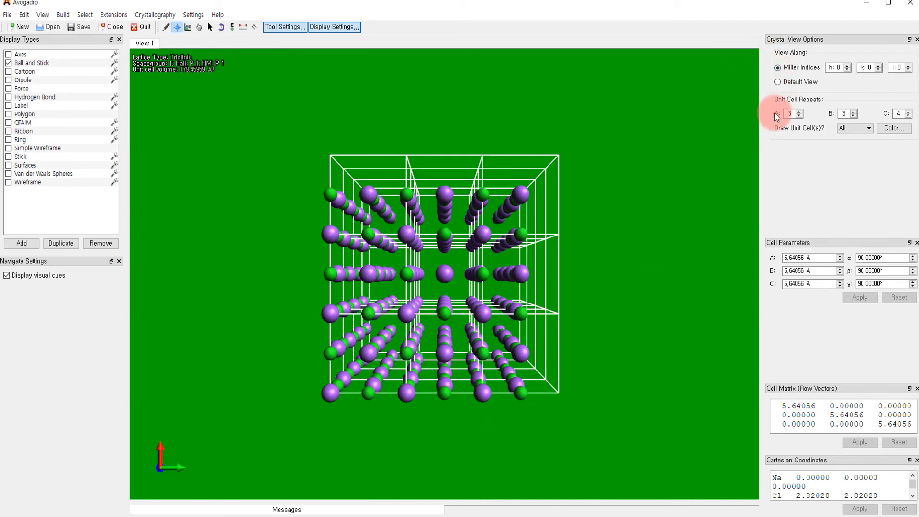
pyautogui.click(845, 65)
pyautogui.click(877, 65)
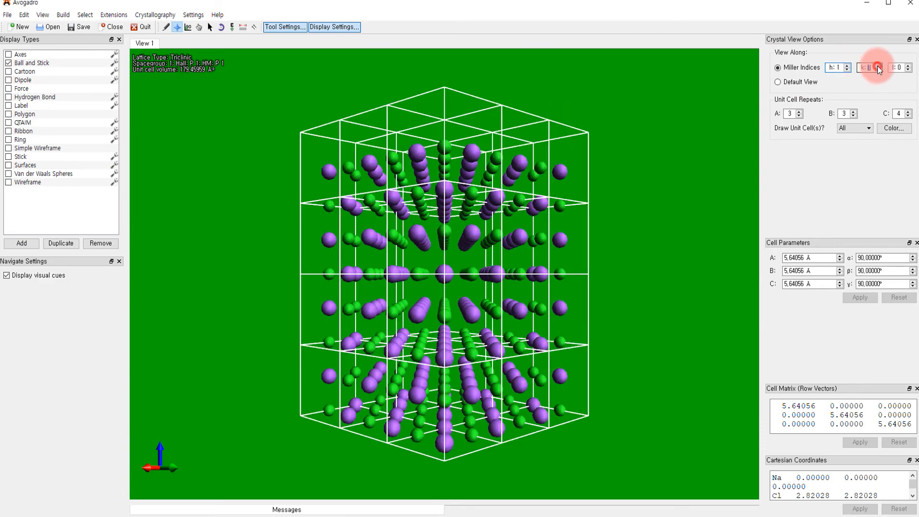
pyautogui.click(908, 65)
pyautogui.moveTo(677, 216); pyautogui.dragTo(628, 245)
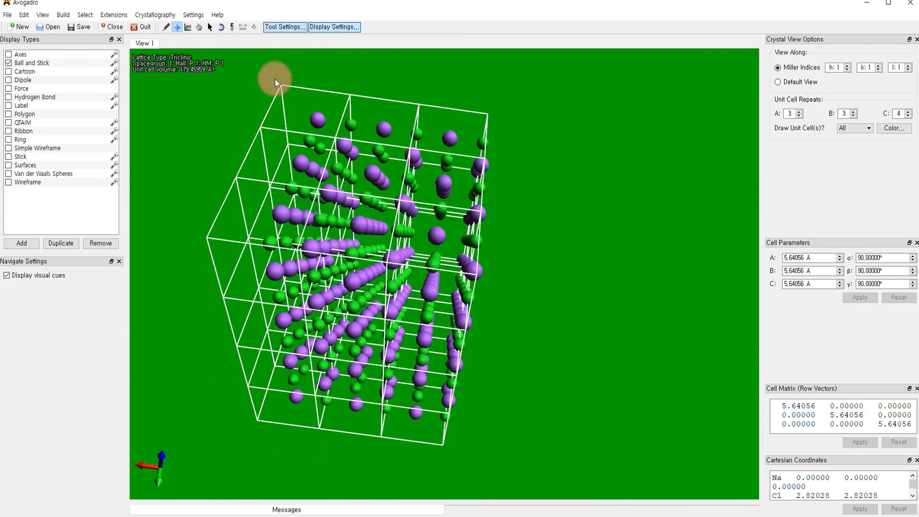
# - Close the NaCl crystal and build a hydrogen-capped nanotube with n set to 7 and a length of 10 periodic units
pyautogui.click(112, 26)
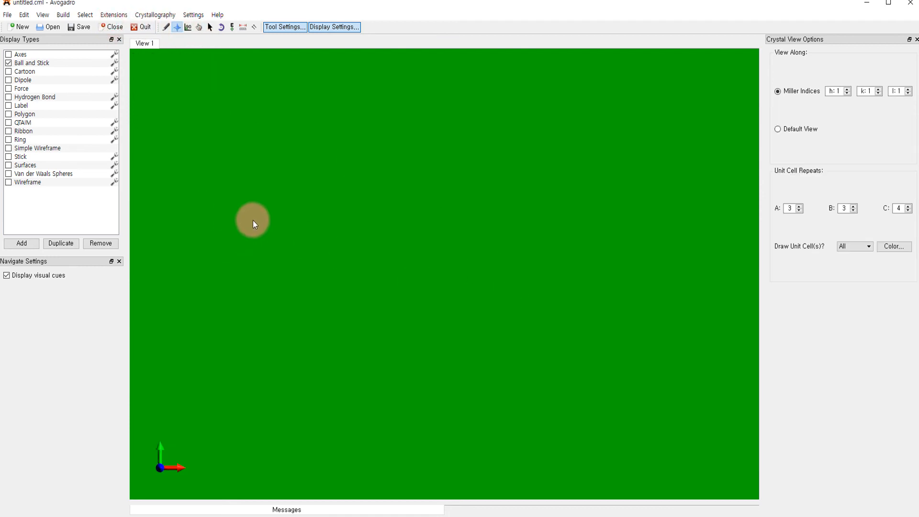
pyautogui.click(64, 15)
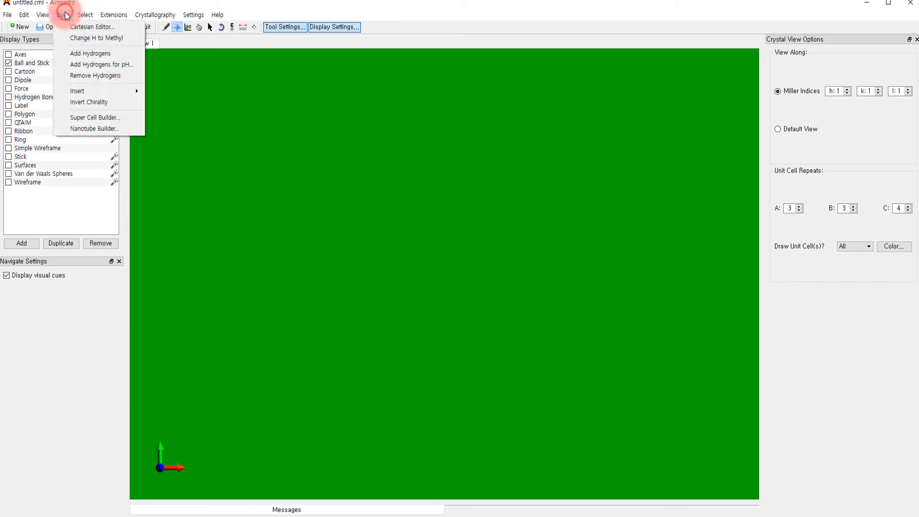
pyautogui.click(100, 128)
pyautogui.click(161, 493)
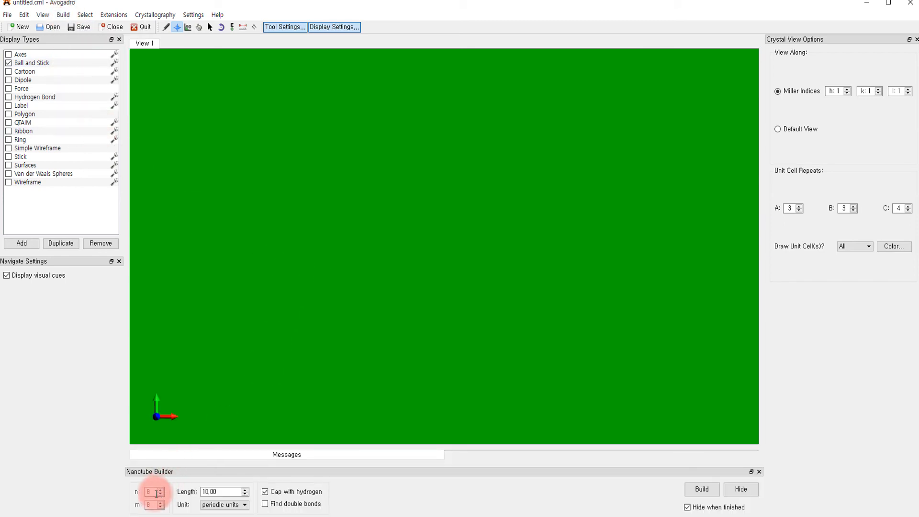
pyautogui.click(160, 493)
pyautogui.write('7')
pyautogui.press('Tab')
pyautogui.click(703, 490)
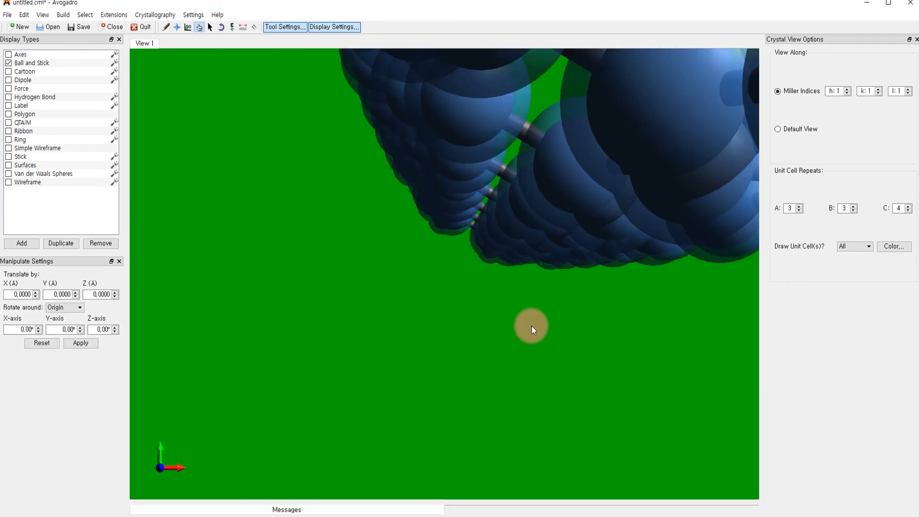
# - Inspect the nanotube from several sides and turn on the Ring display to fill its rings
pyautogui.scroll(-5, 531, 325)
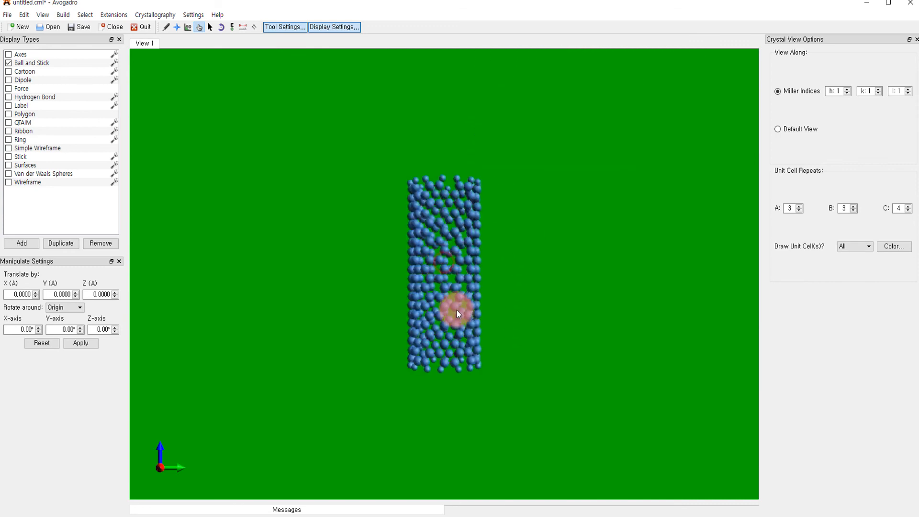
pyautogui.scroll(5, 502, 321)
pyautogui.moveTo(536, 330)
pyautogui.mouseDown()
pyautogui.moveTo(523, 293)
pyautogui.moveTo(526, 324)
pyautogui.mouseUp()
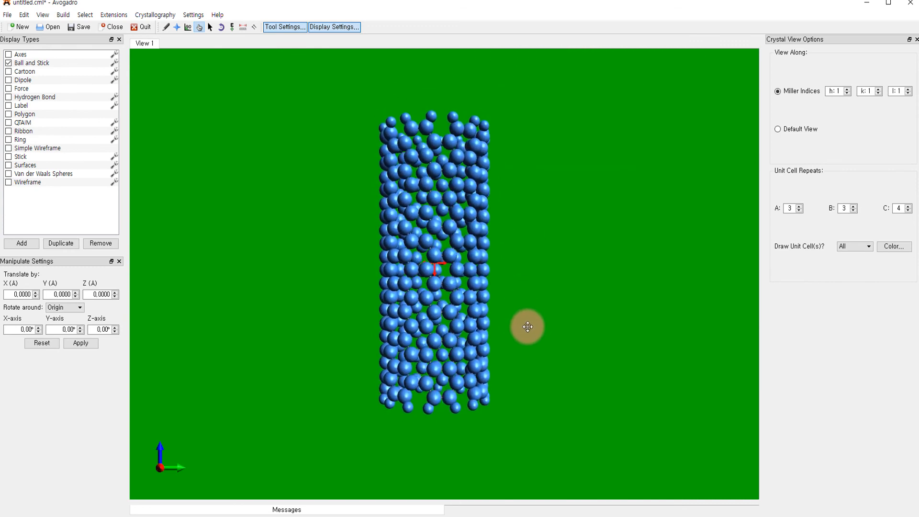
pyautogui.click(176, 26)
pyautogui.moveTo(458, 269); pyautogui.dragTo(538, 342)
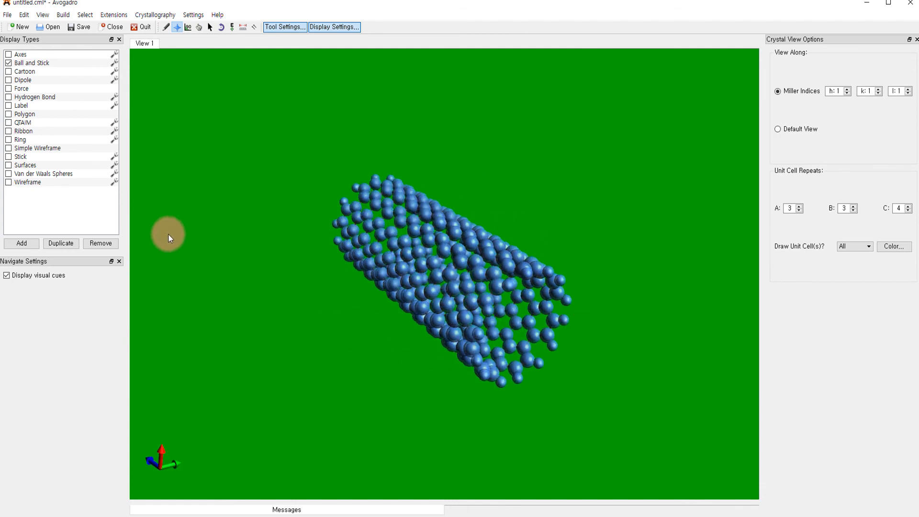
pyautogui.click(9, 140)
pyautogui.moveTo(472, 412); pyautogui.dragTo(320, 334)
# - Set the nanotube rotating automatically, and delete the whole tube after viewing it
pyautogui.click(221, 27)
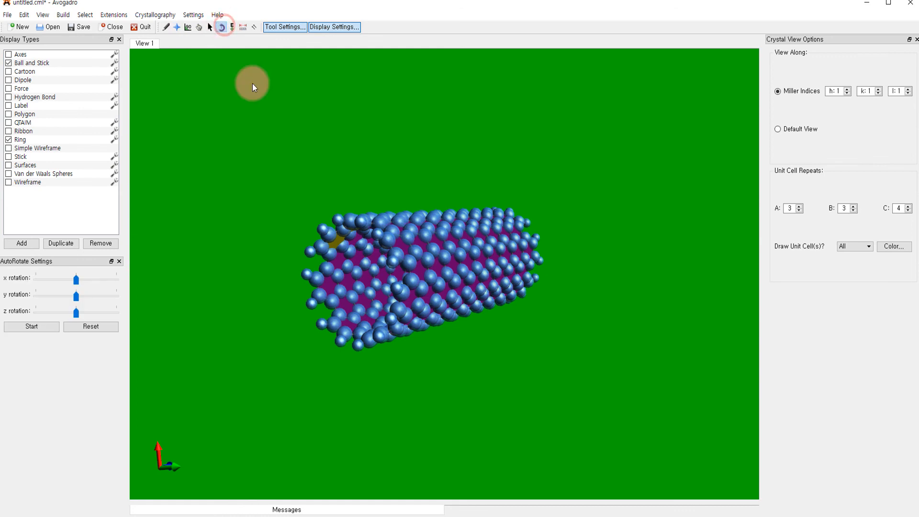
pyautogui.moveTo(494, 369); pyautogui.dragTo(590, 372)
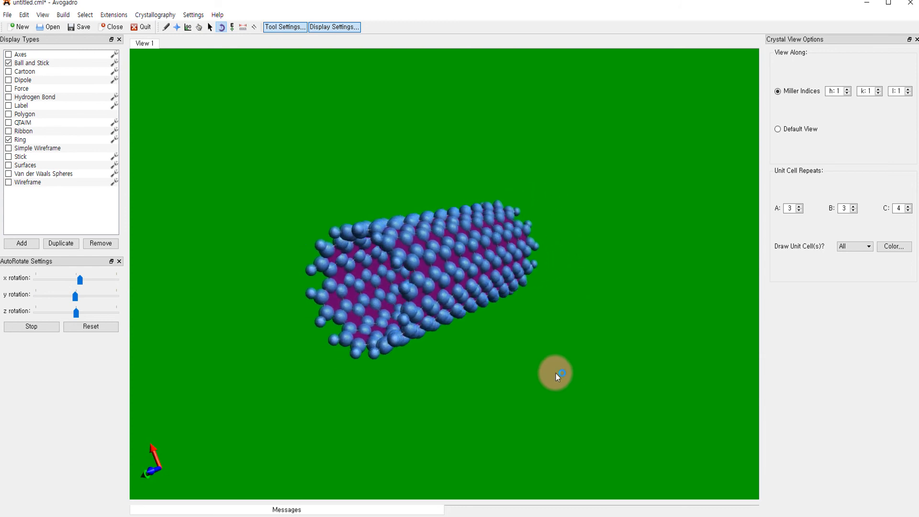
pyautogui.click(477, 355)
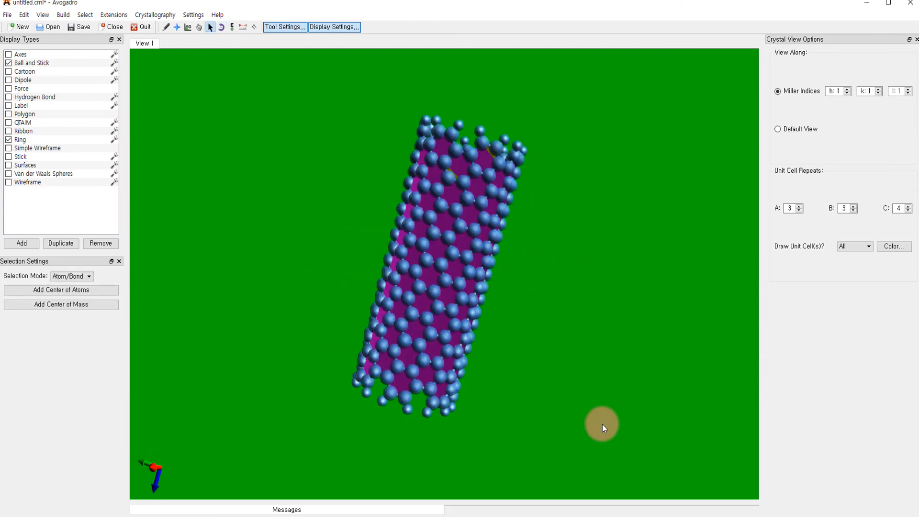
pyautogui.press('Delete')
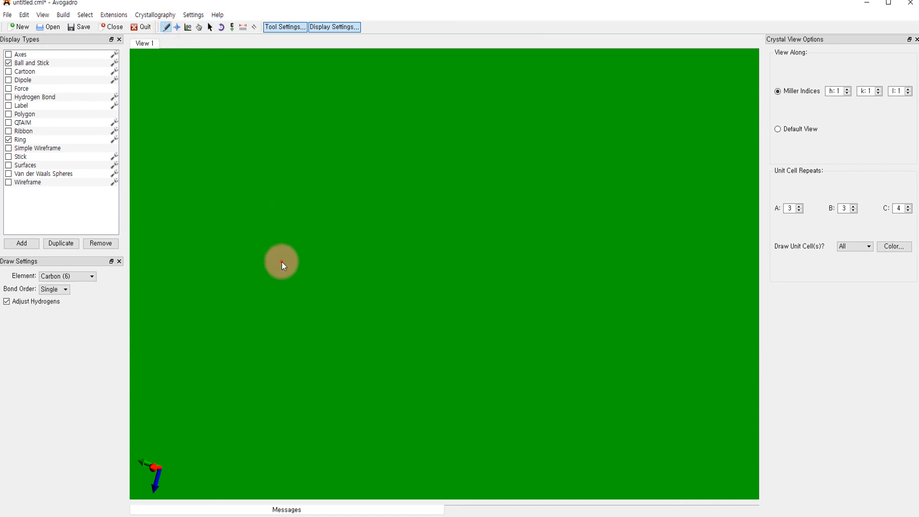
# - Draw a closed ring of single-bonded carbon atoms with adjusted hydrogens in the empty view
pyautogui.moveTo(282, 261); pyautogui.dragTo(467, 193)
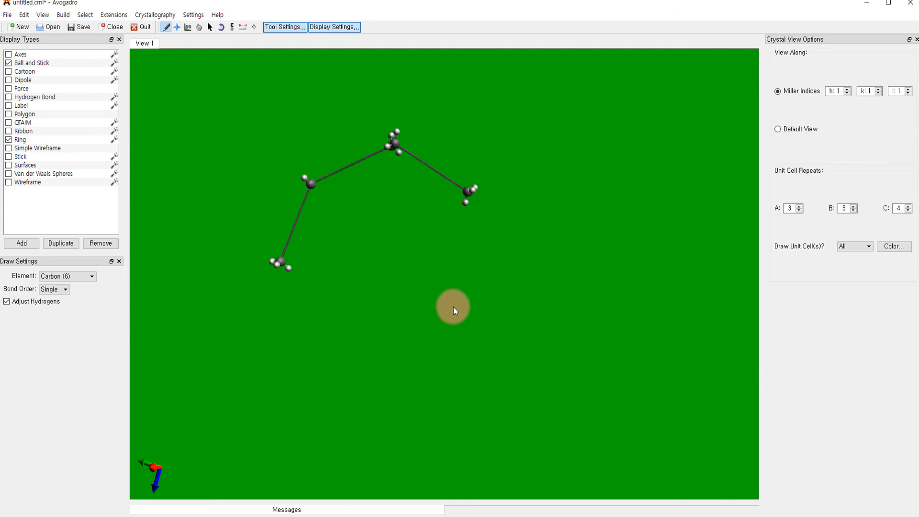
pyautogui.moveTo(282, 261); pyautogui.dragTo(395, 344)
pyautogui.moveTo(395, 344)
pyautogui.mouseDown()
pyautogui.moveTo(476, 271)
pyautogui.moveTo(469, 192)
pyautogui.mouseUp()
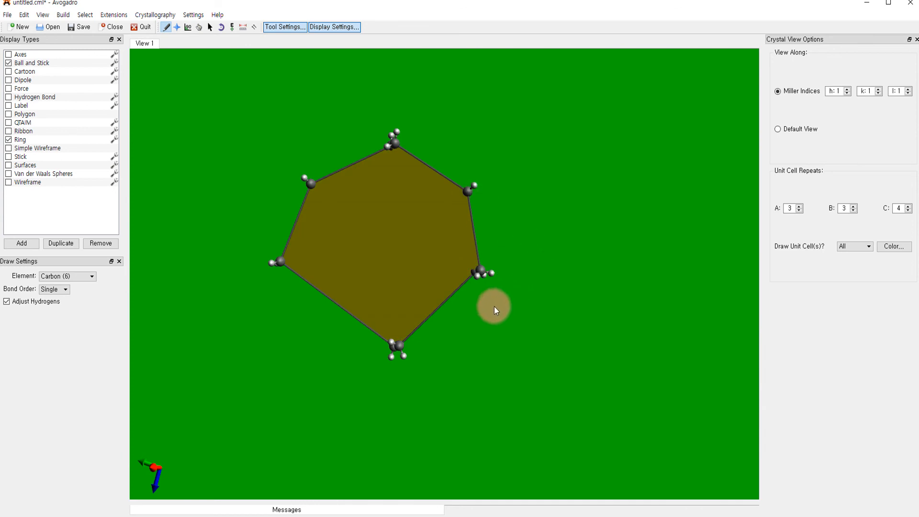
# - Run automatic geometry optimization on the carbon ring with the UFF force field and Steepest Descent
pyautogui.click(233, 26)
pyautogui.click(74, 346)
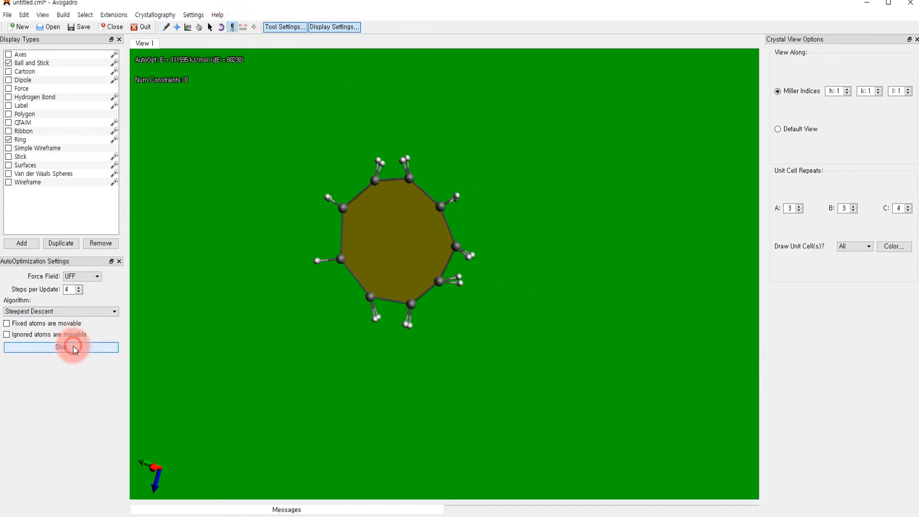
pyautogui.scroll(5, 343, 317)
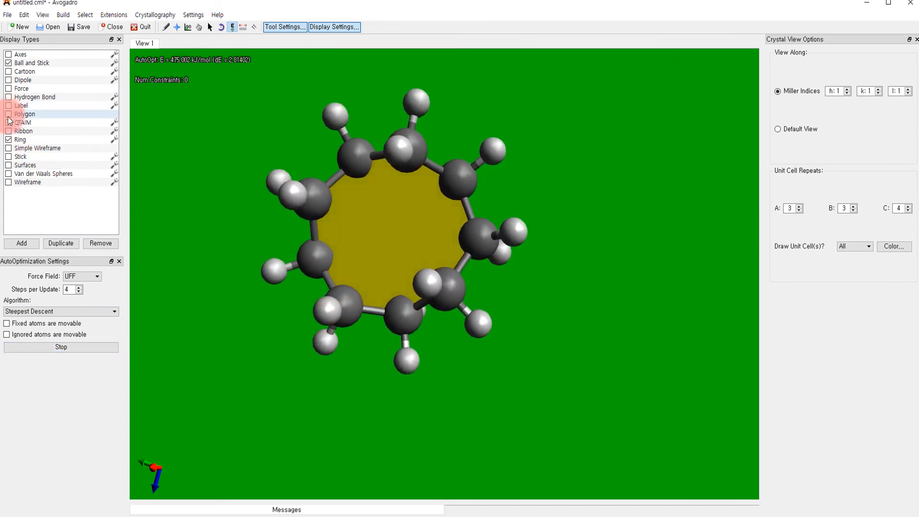
# - Turn off the Ring display and frame the whole carbon ring in the view
pyautogui.click(9, 139)
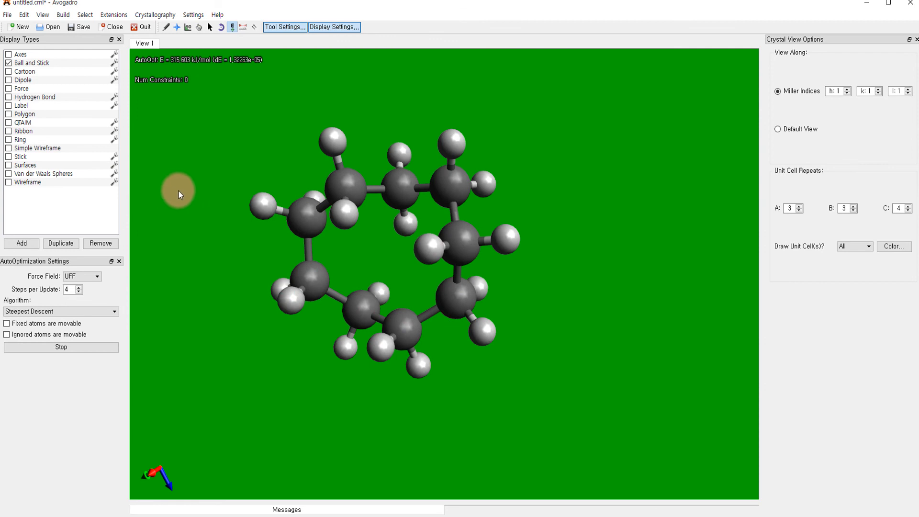
pyautogui.click(410, 271)
pyautogui.scroll(10, 438, 307)
pyautogui.scroll(-3, 439, 308)
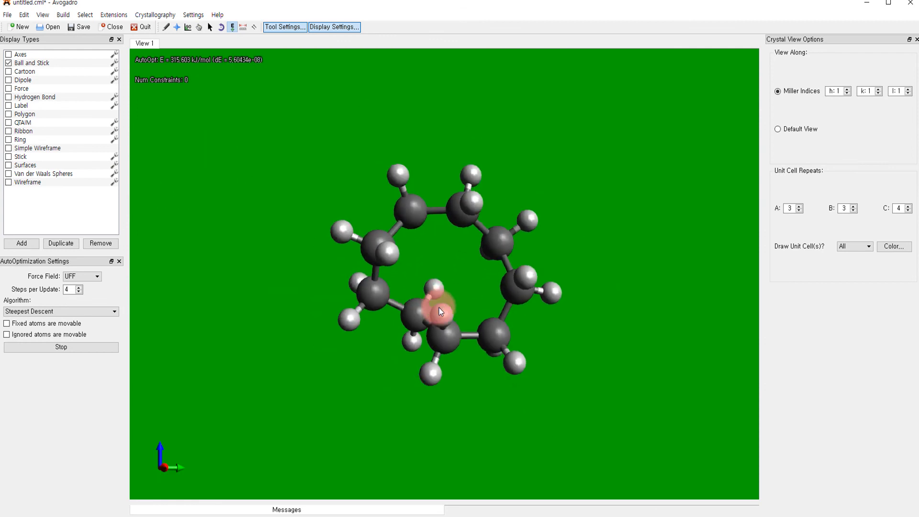
# - Export the view of the carbon ring as the bitmap image 분자.png to the desktop (바탕 화면)
pyautogui.click(10, 16)
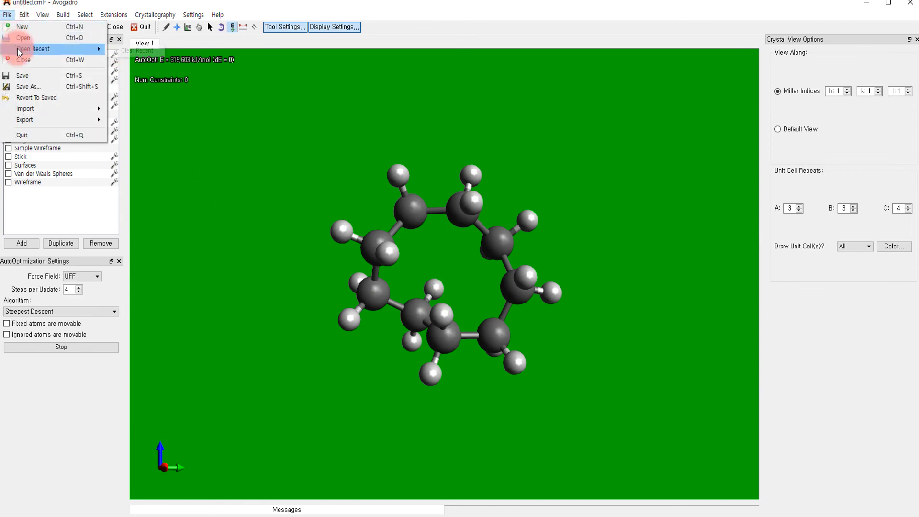
pyautogui.moveTo(39, 120)
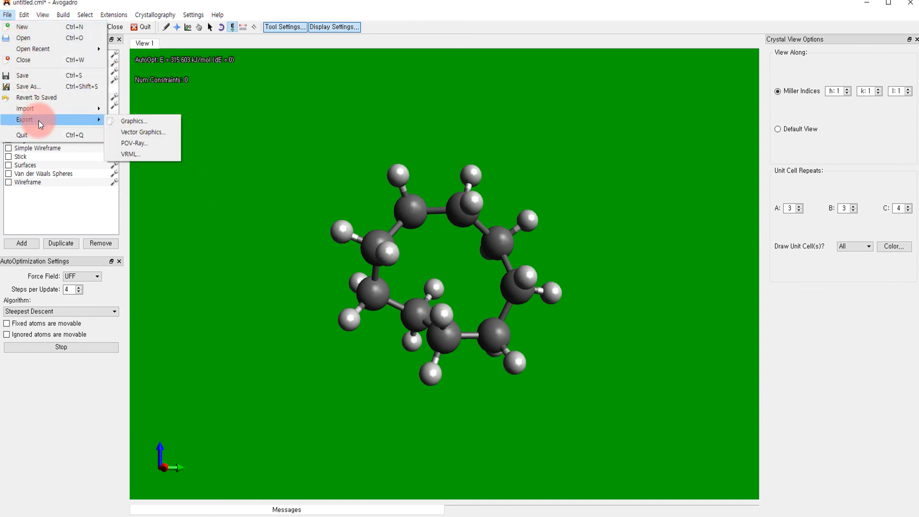
pyautogui.click(134, 122)
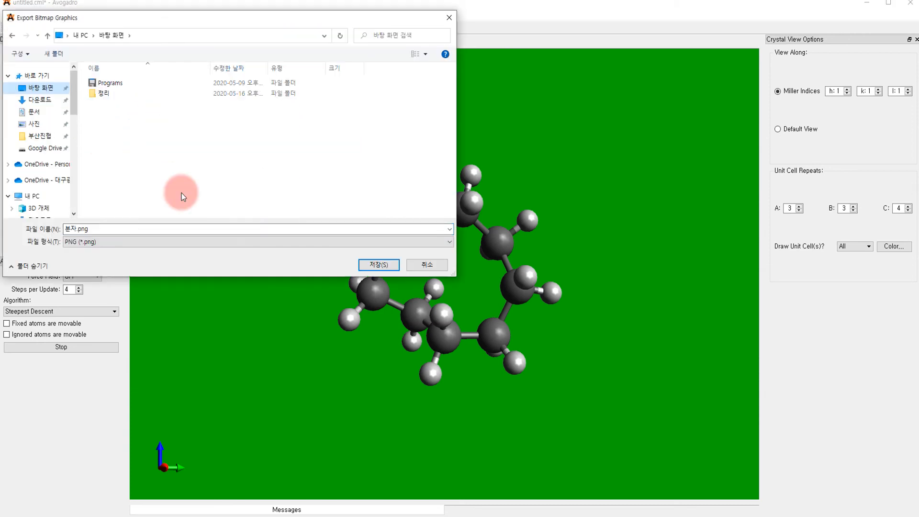
pyautogui.click(377, 264)
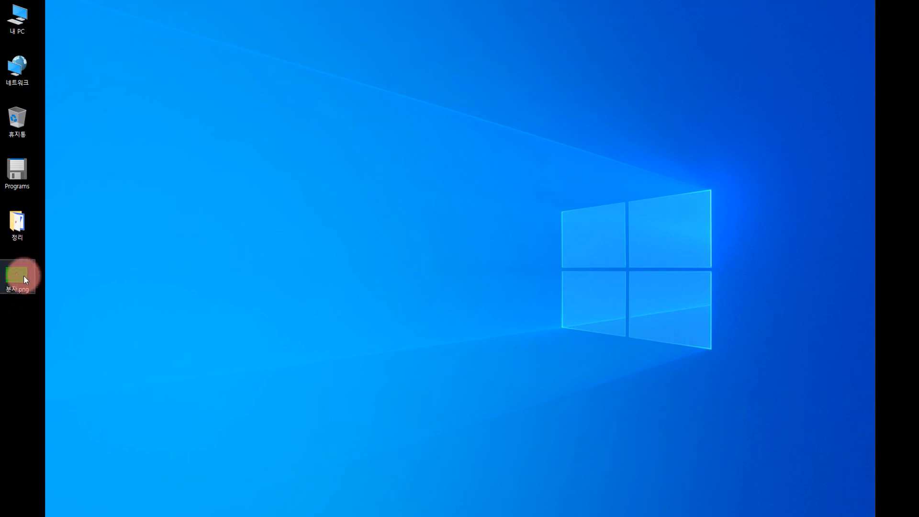
# - Open 분자.png from the desktop, examine the exported image in a maximized window, and switch back to Avogadro
pyautogui.doubleClick(24, 279)
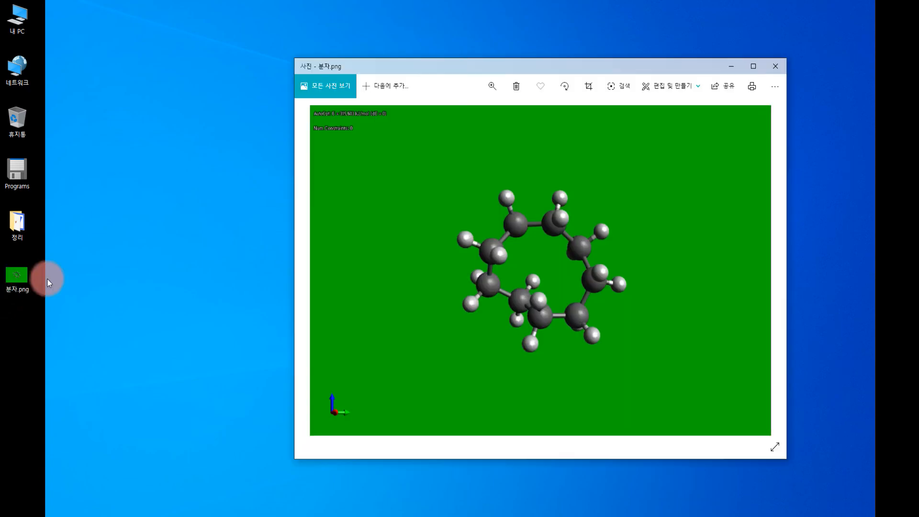
pyautogui.moveTo(542, 71); pyautogui.dragTo(454, 72)
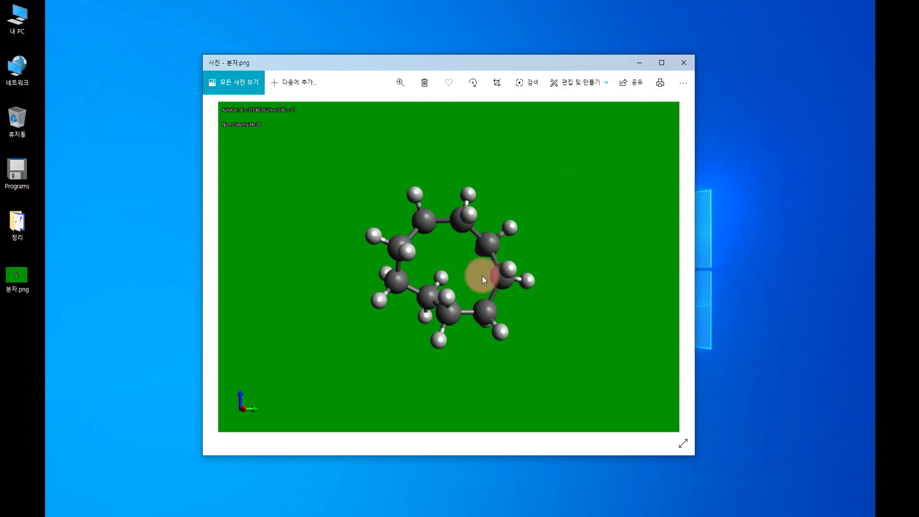
pyautogui.click(661, 63)
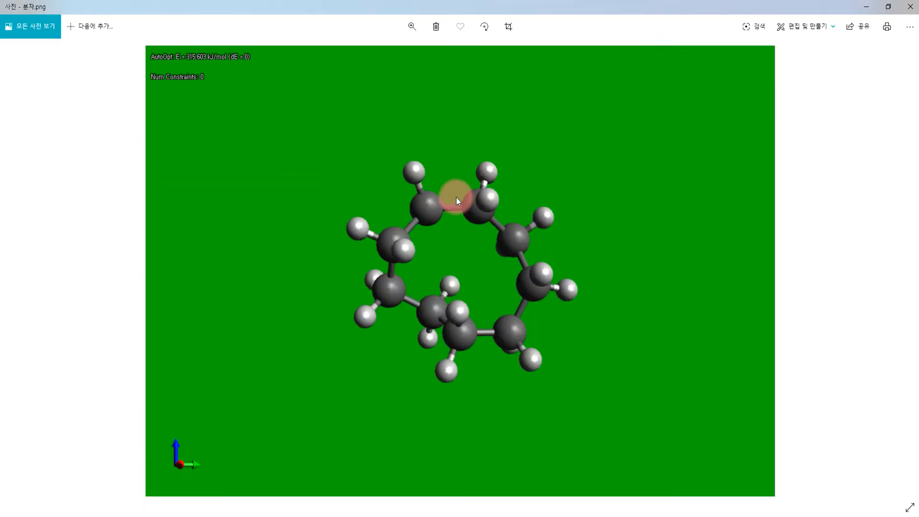
pyautogui.hotkey('alt', 'Tab')
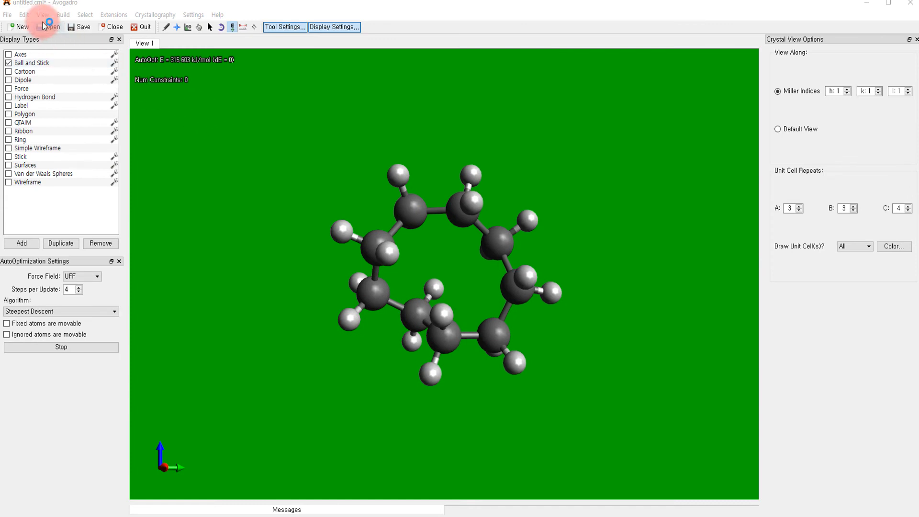
# - Export the carbon ring as vector graphics in PDF format, saved to the desktop (바탕 화면) as 분자2.pdf
pyautogui.click(6, 16)
pyautogui.moveTo(42, 120)
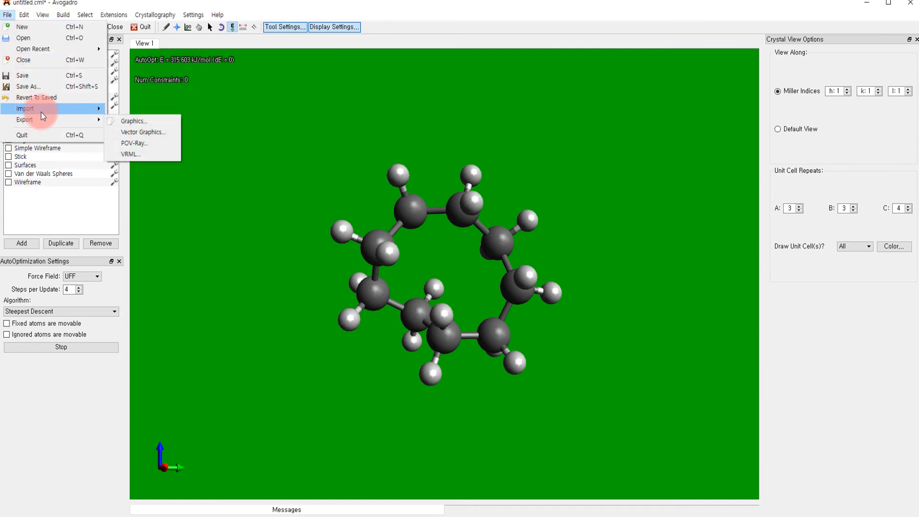
pyautogui.click(154, 132)
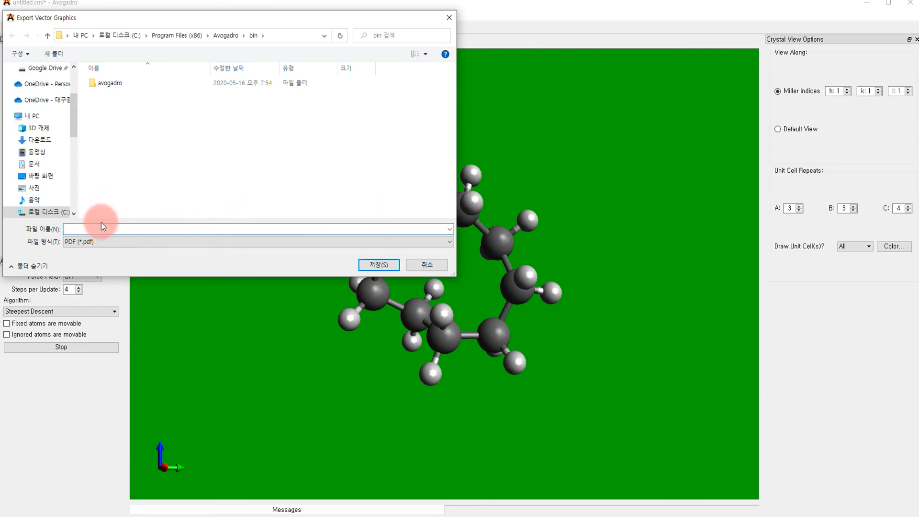
pyautogui.click(41, 183)
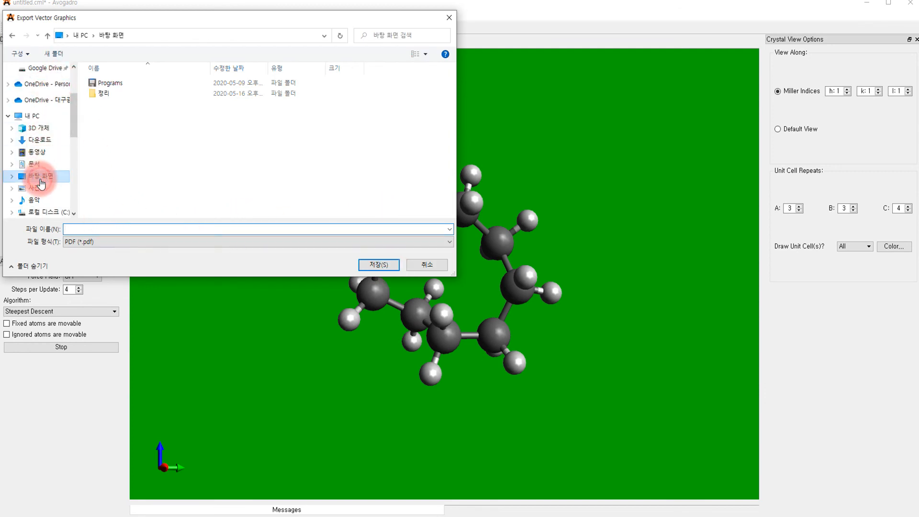
pyautogui.click(80, 229)
pyautogui.write('qn')
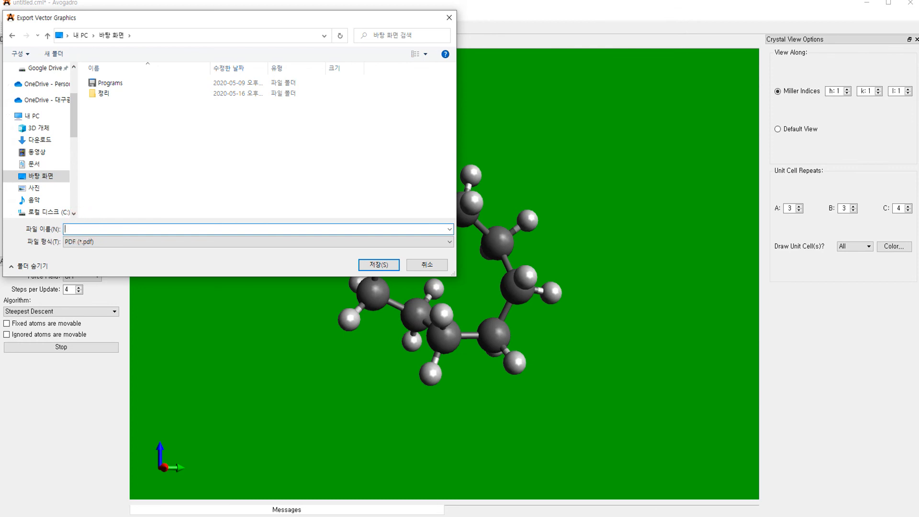
pyautogui.click(80, 226)
pyautogui.press('Return')
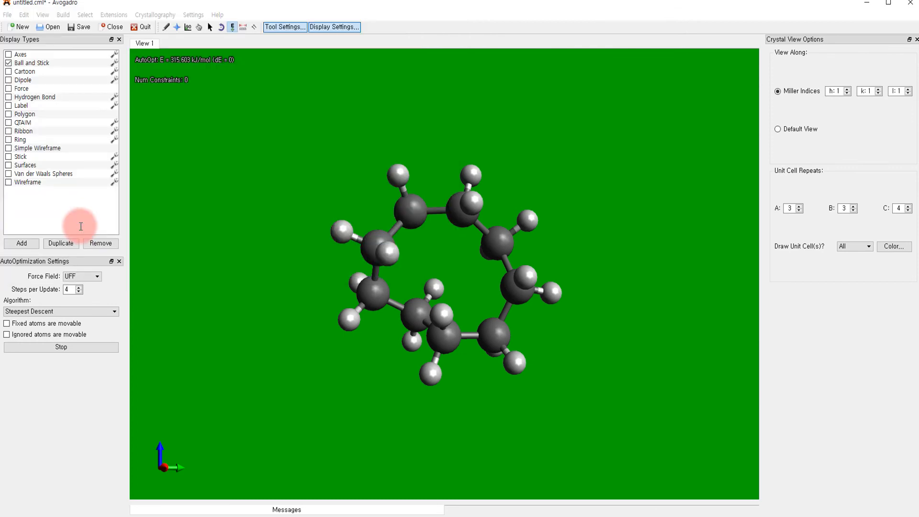
# - Open 분자2.pdf from the desktop, examine the exported molecule, close the PDF, and switch back to Avogadro
pyautogui.click(866, 4)
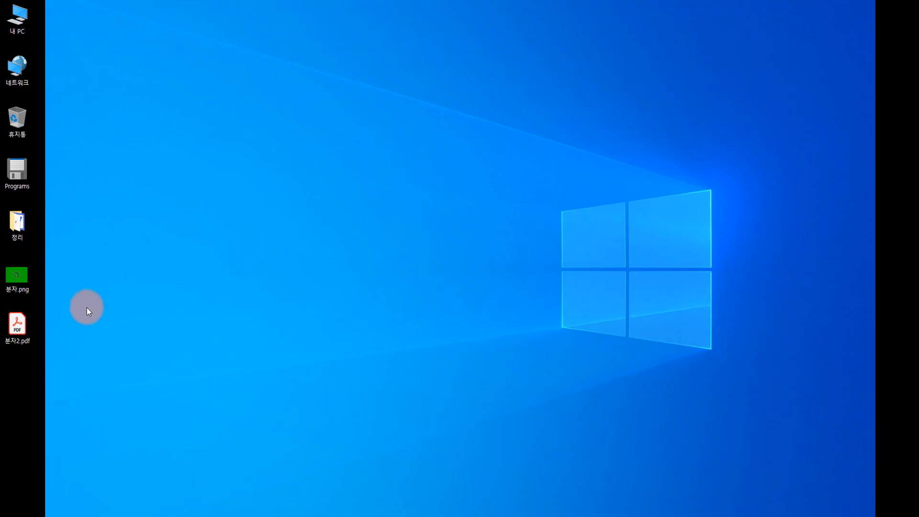
pyautogui.keyDown('ctrl'); pyautogui.click(22, 295); pyautogui.keyUp('ctrl')
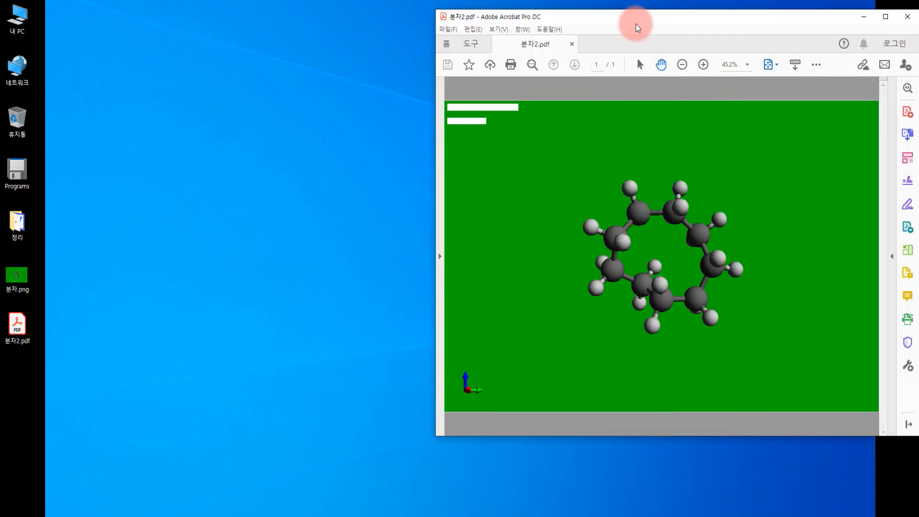
pyautogui.moveTo(635, 25); pyautogui.dragTo(404, 45)
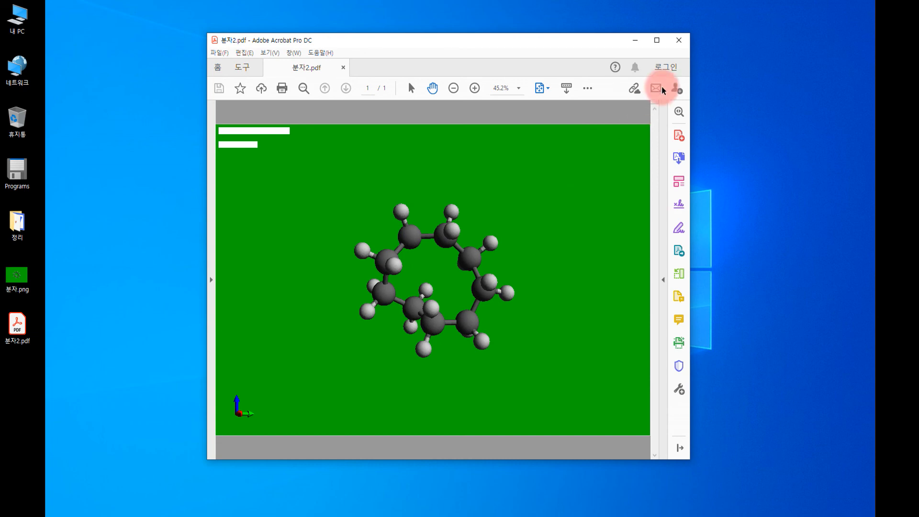
pyautogui.click(677, 41)
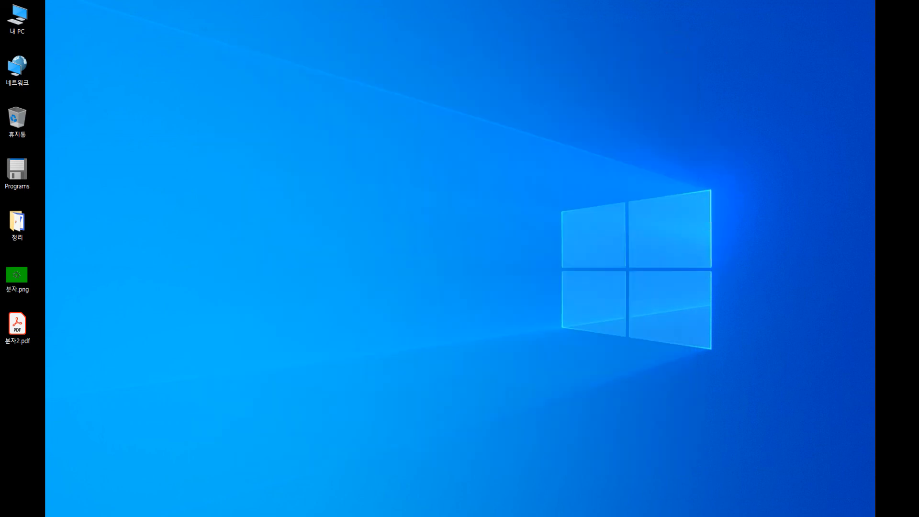
pyautogui.moveTo(686, 511)
pyautogui.click(656, 501)
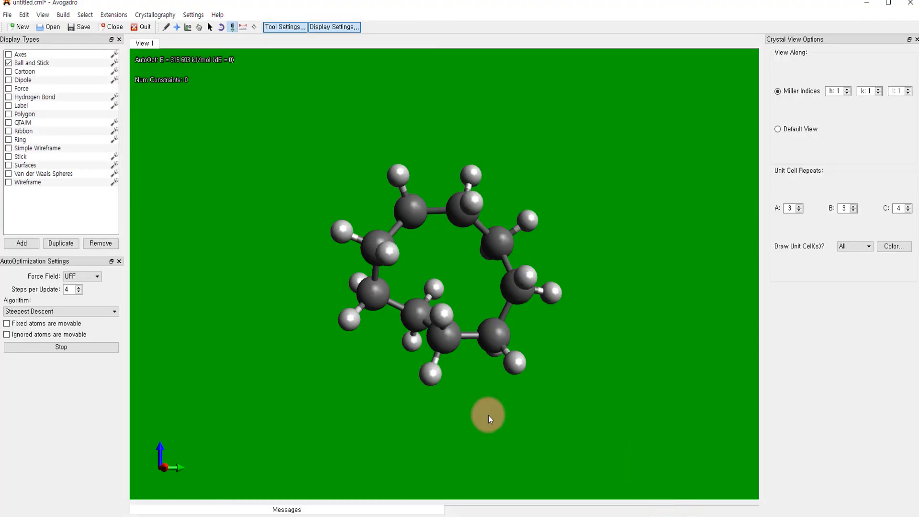